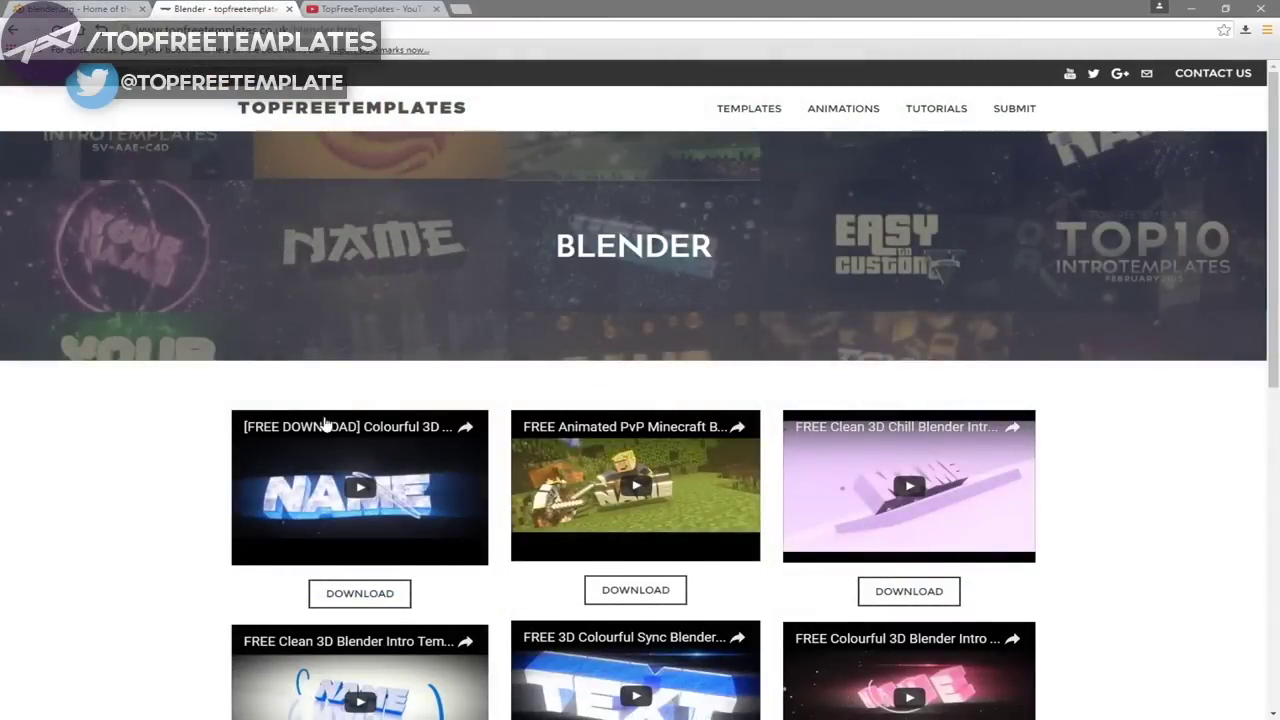
# Browse the free Blender intro templates and the channel's YouTube videos
pyautogui.scroll(-4, 240, 491)
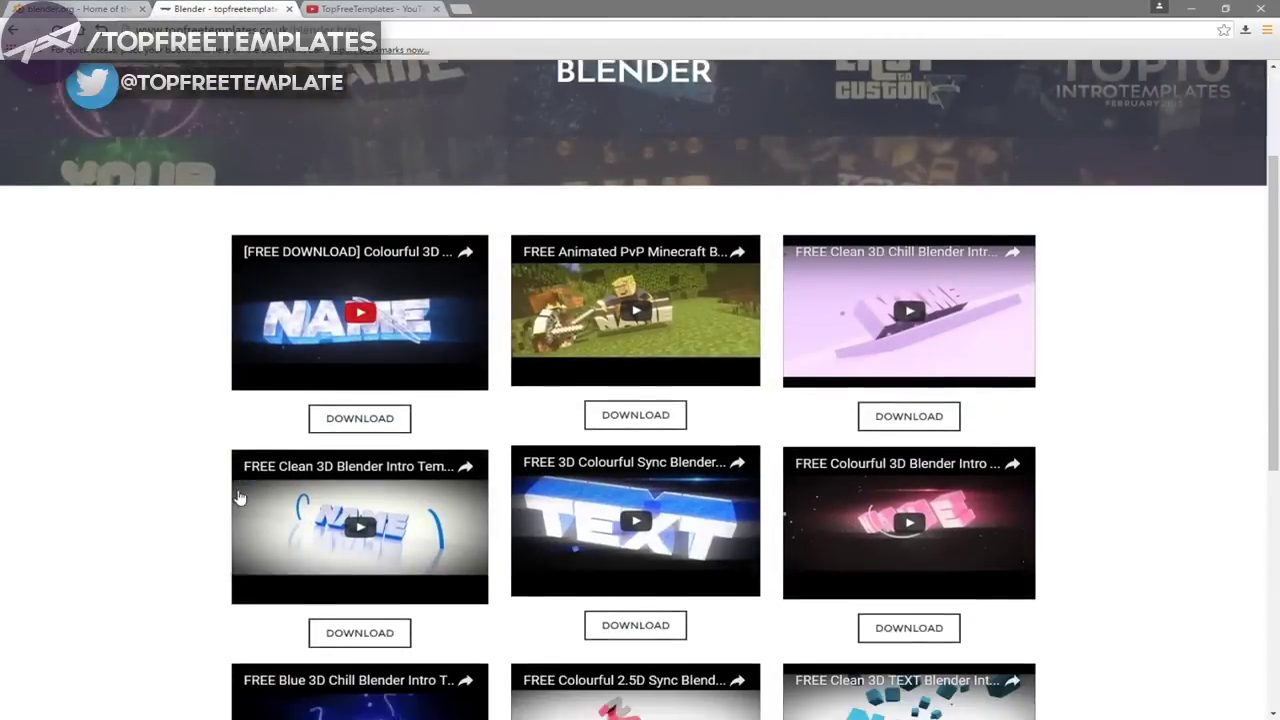
pyautogui.click(365, 12)
pyautogui.scroll(-4, 500, 300)
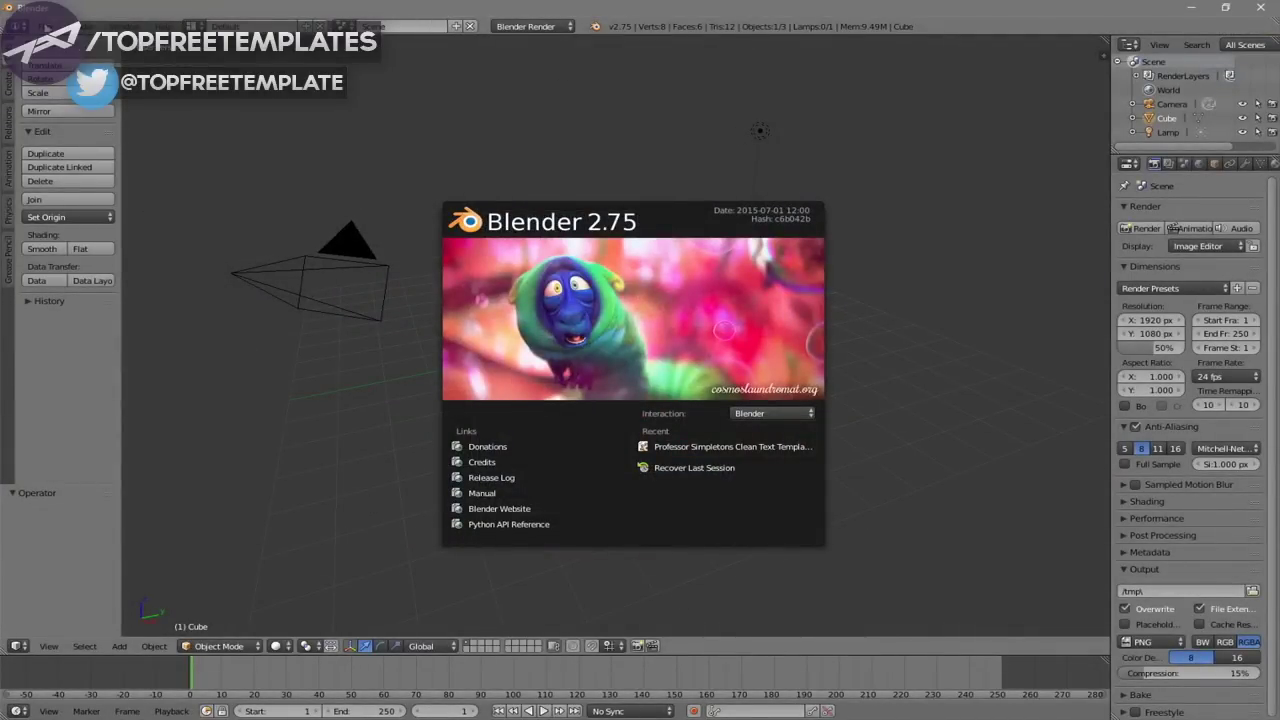
# Open 'Professor Simpletons Clean Text Template.blend' from the Desktop's Blender Intros folder
pyautogui.click(40, 26)
pyautogui.click(70, 60)
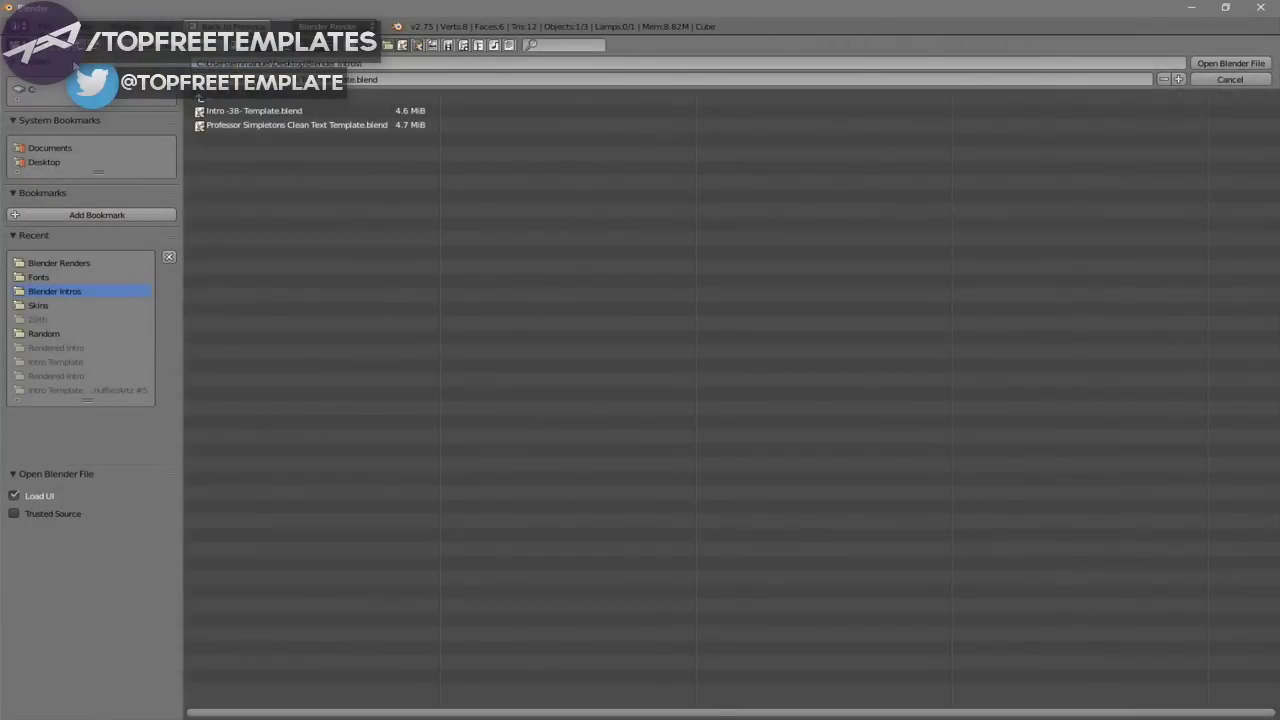
pyautogui.click(42, 163)
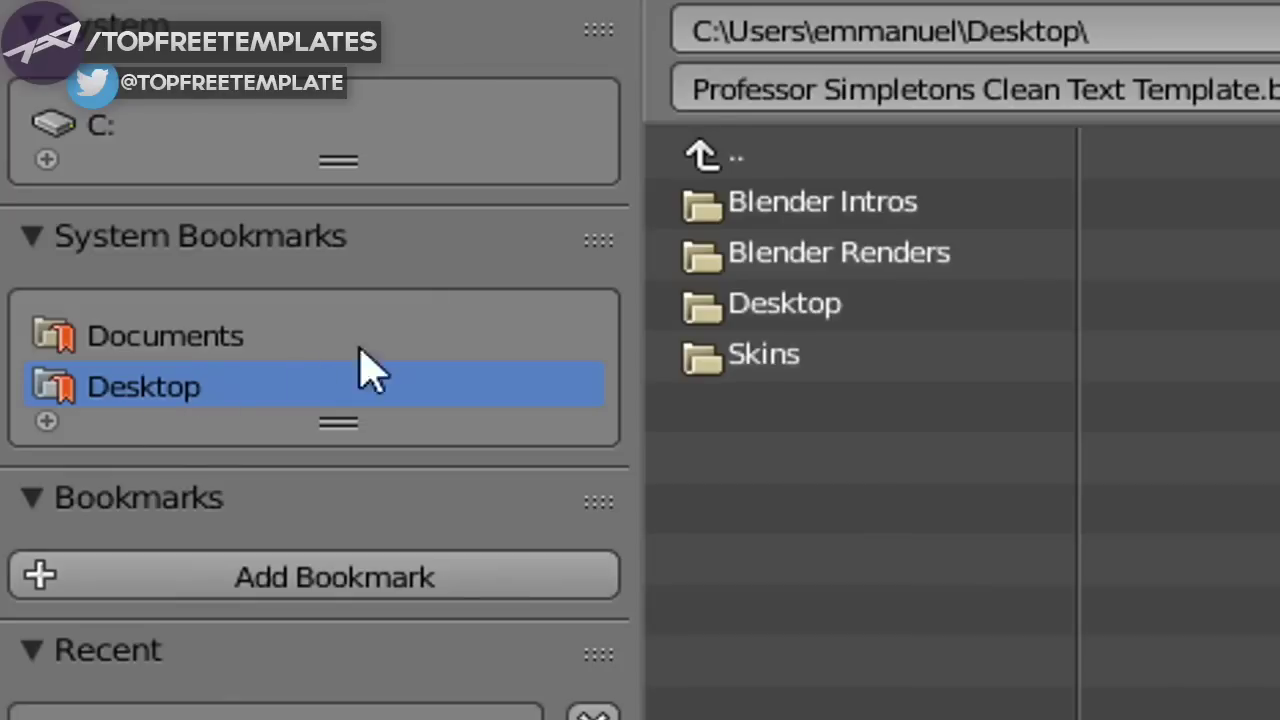
pyautogui.click(257, 109)
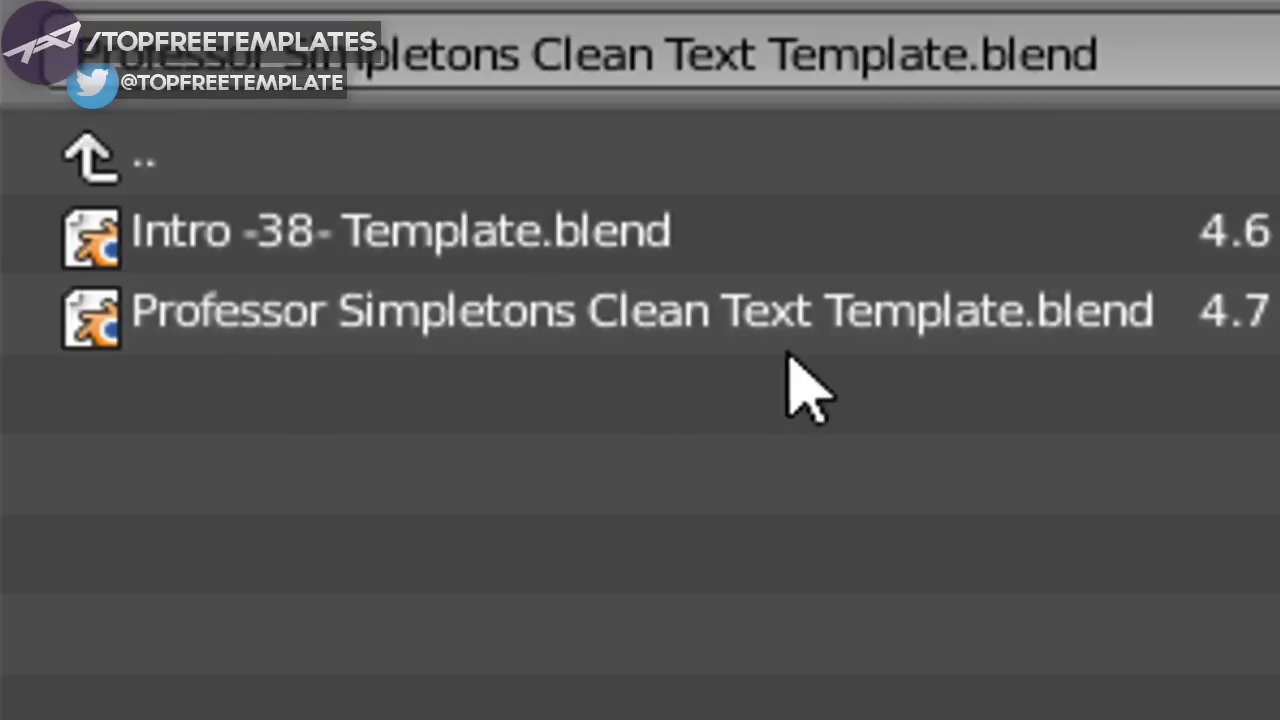
pyautogui.click(993, 256)
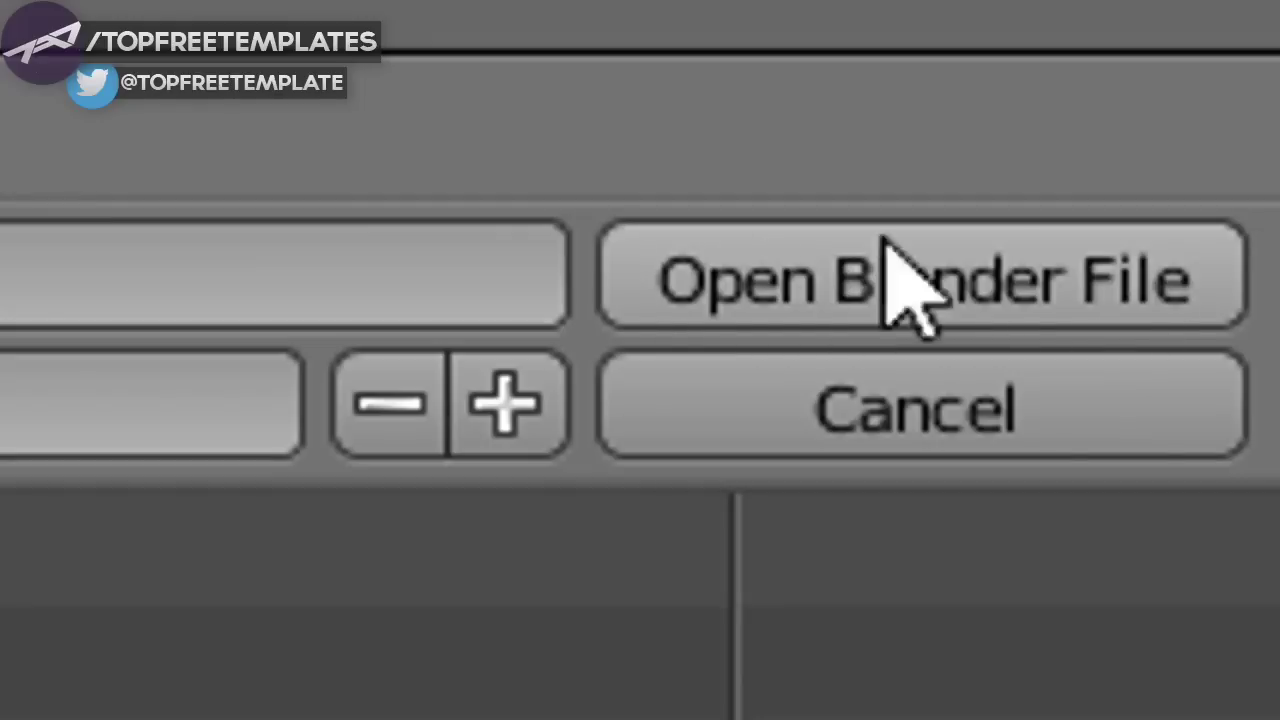
pyautogui.click(1228, 63)
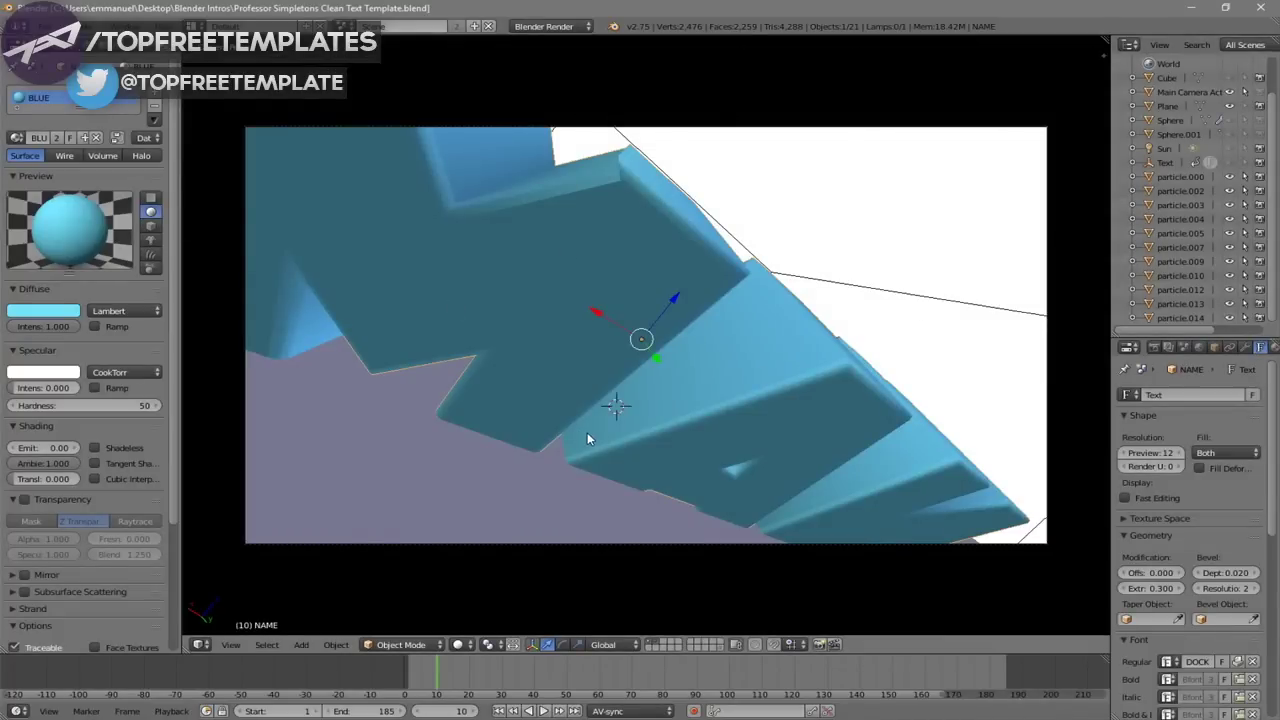
# Preview the intro animation and replace the text NAME with TFT
pyautogui.hotkey('alt', 'a')
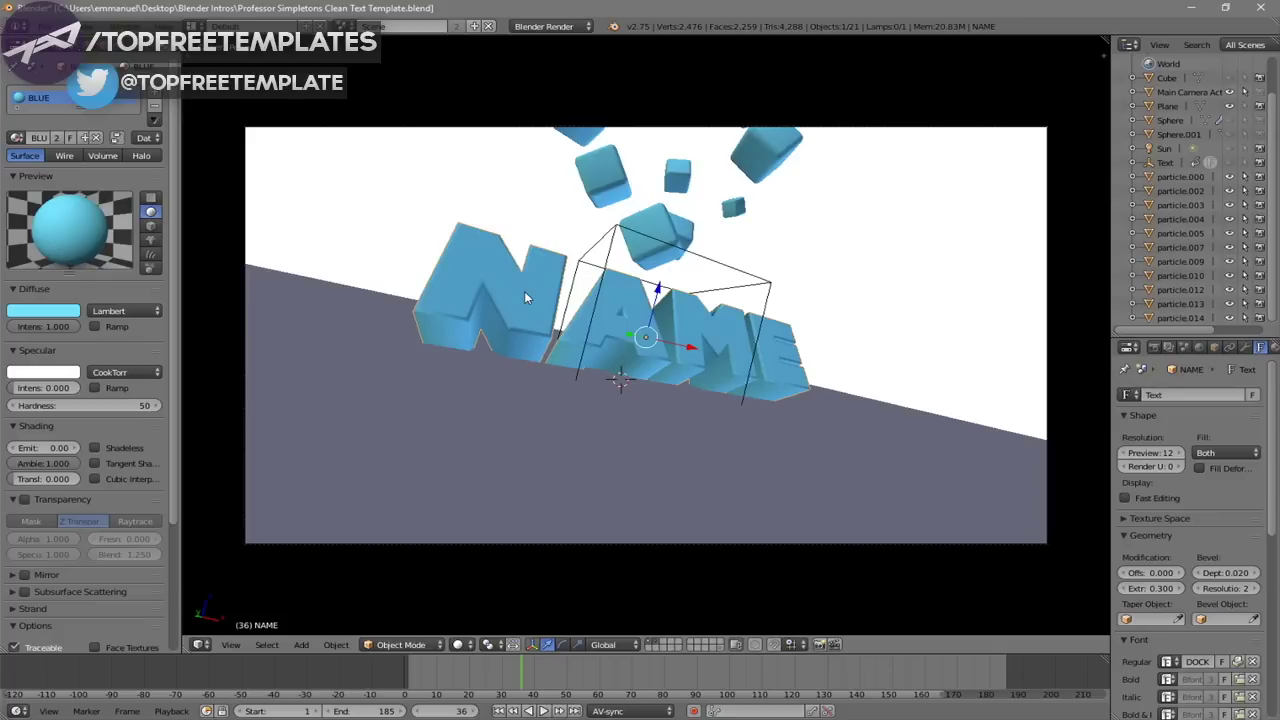
pyautogui.press('Tab')
pyautogui.press('BackSpace')
pyautogui.press('BackSpace')
pyautogui.press('BackSpace')
pyautogui.press('BackSpace')
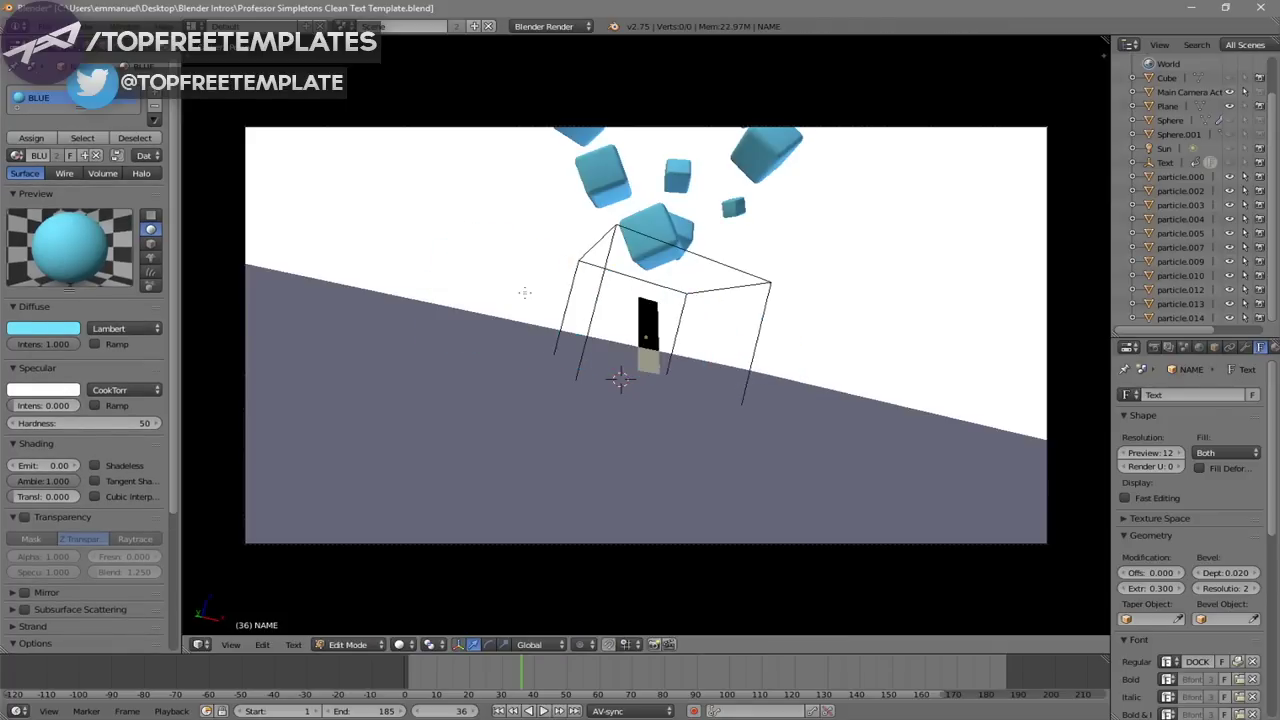
pyautogui.write('TFT')
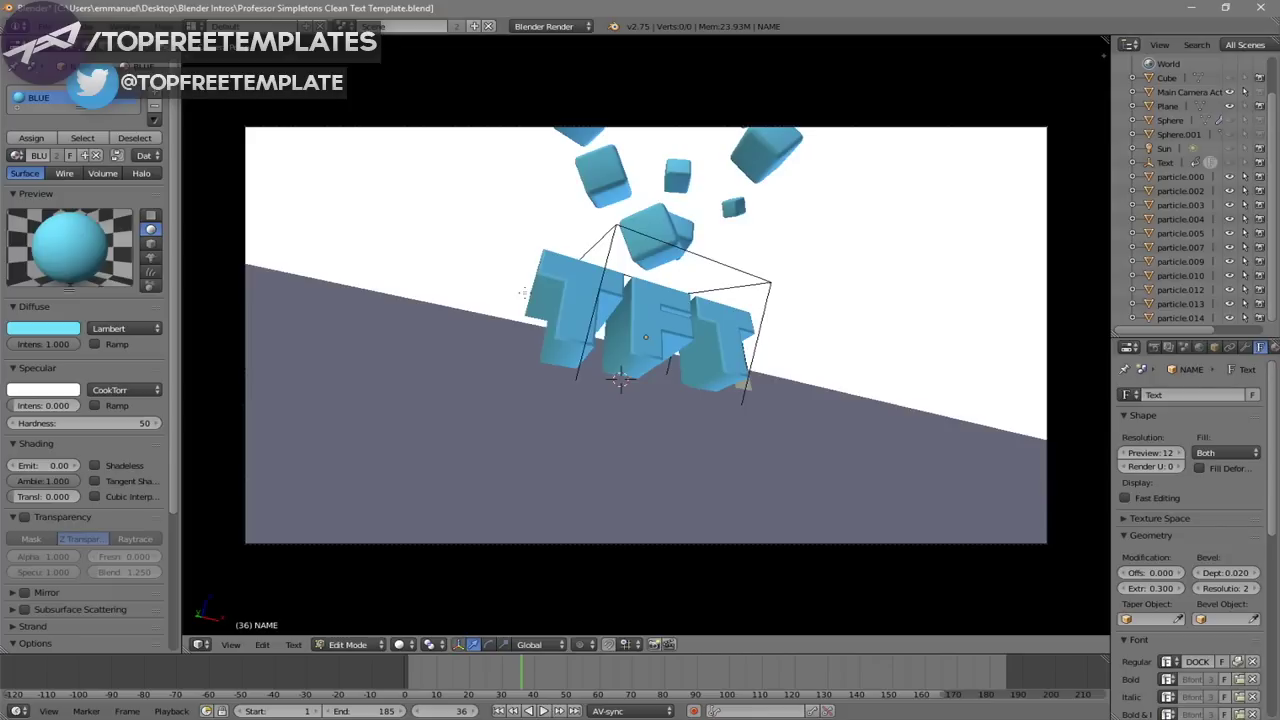
pyautogui.press('Tab')
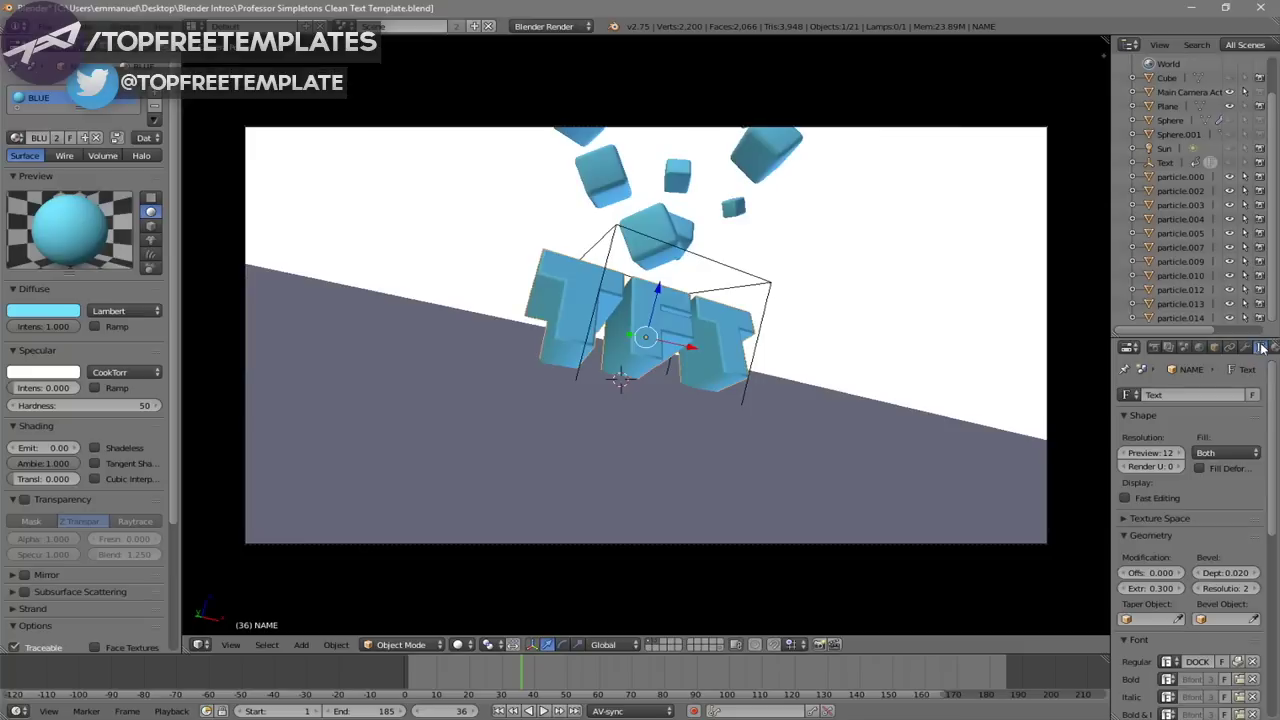
pyautogui.scroll(-4, 1228, 452)
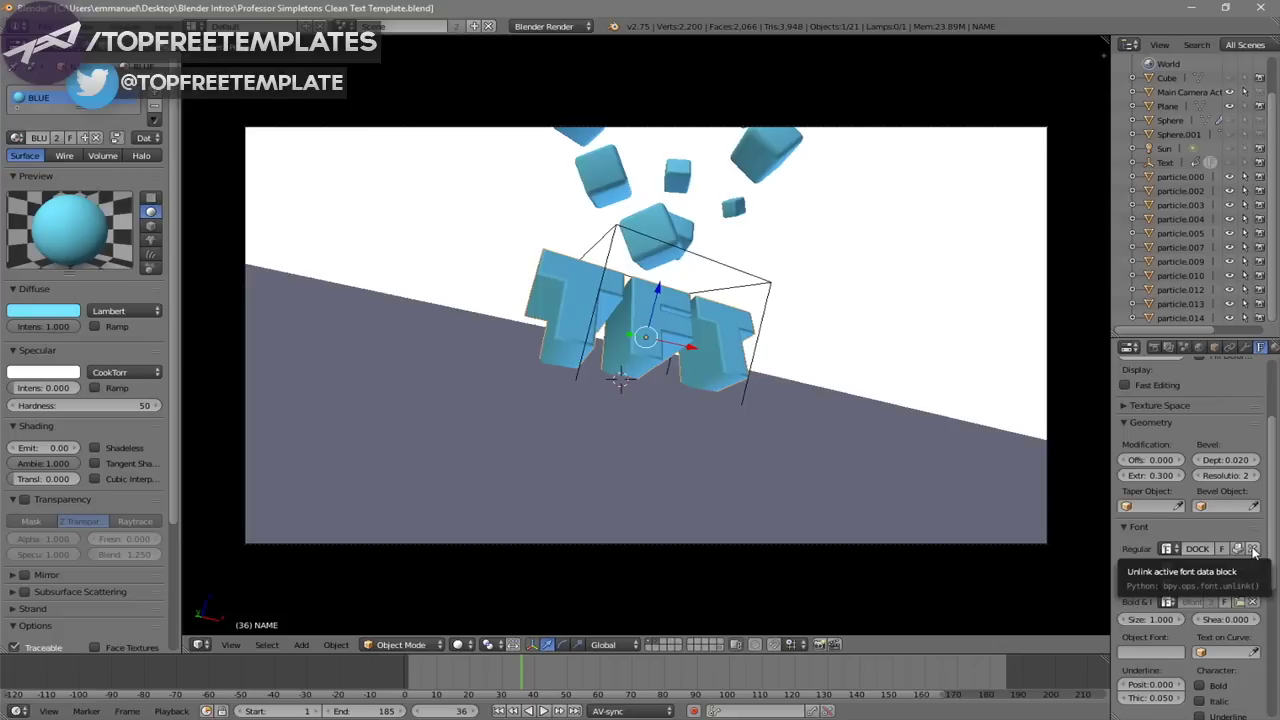
# Swap the DOCK11-Heavy font for PRIMETIME from C:\Windows\Fonts
pyautogui.click(1210, 327)
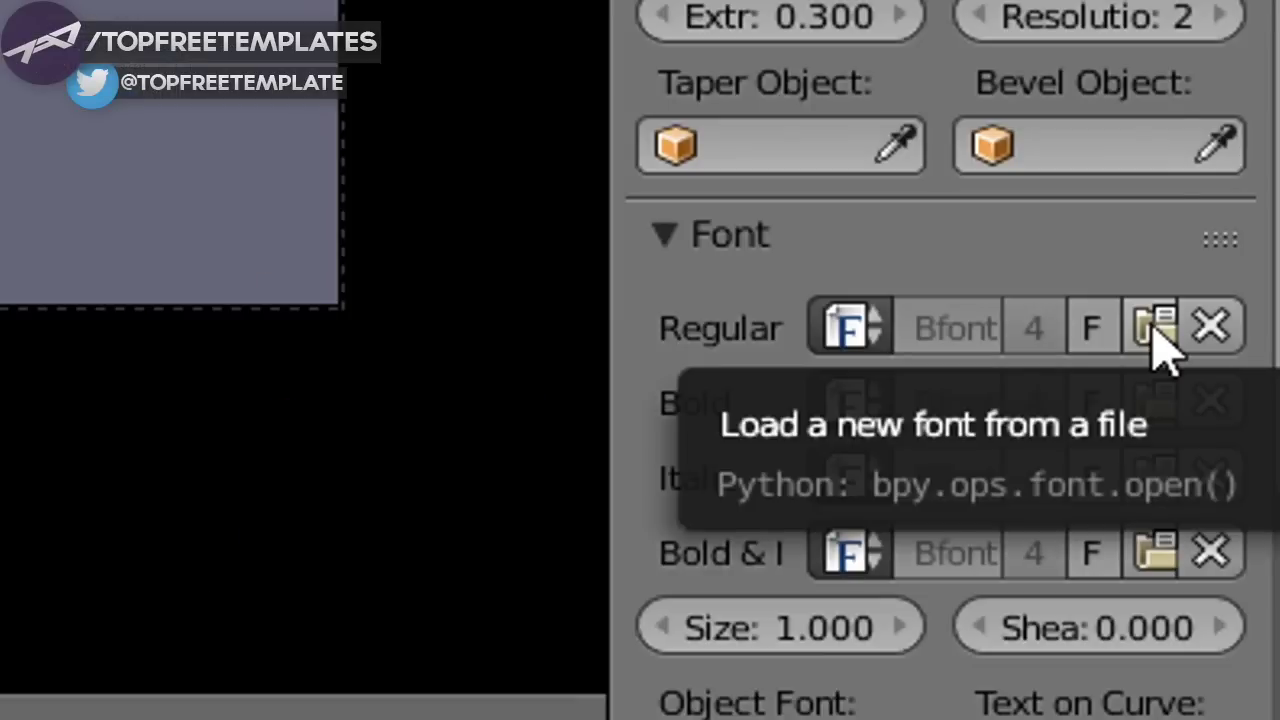
pyautogui.click(1157, 330)
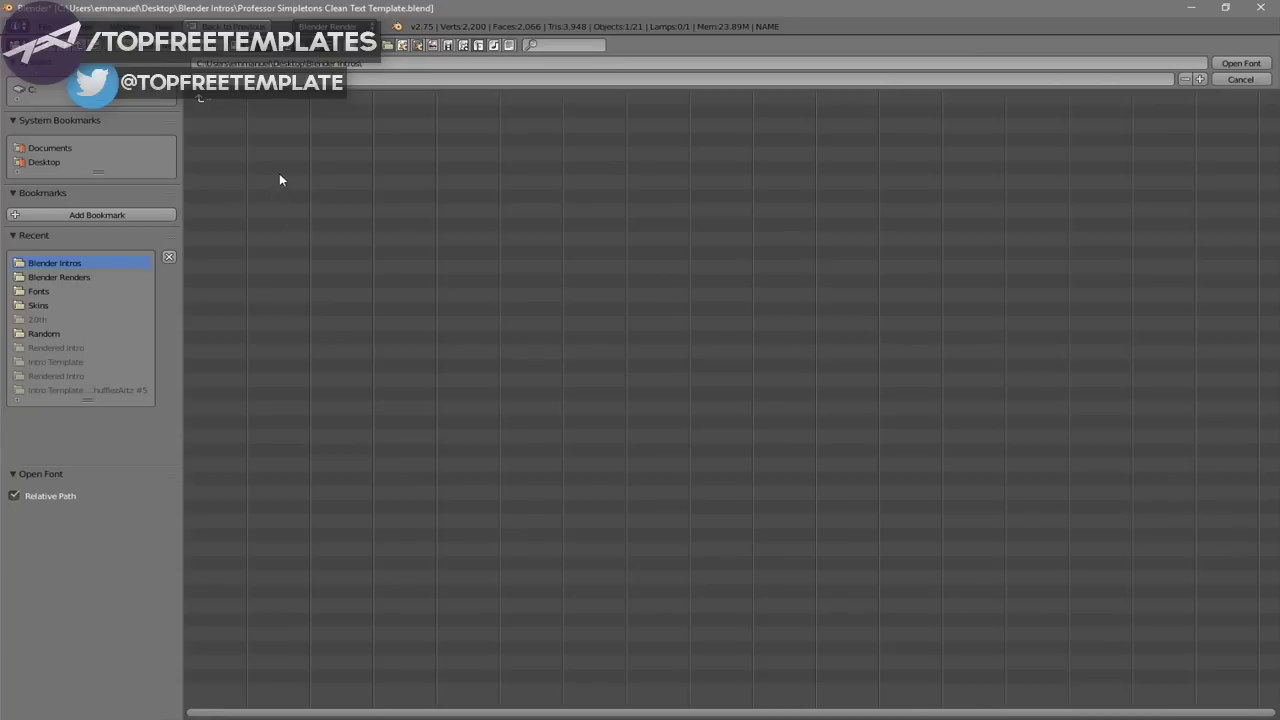
pyautogui.click(18, 88)
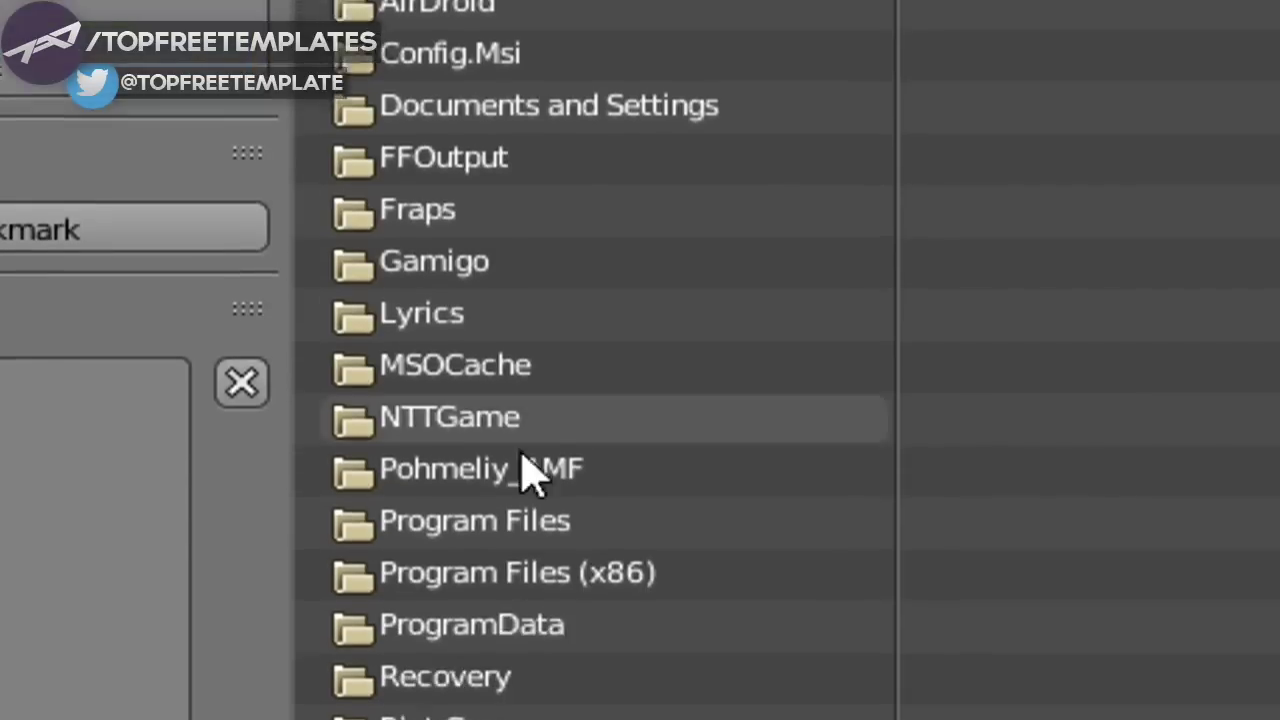
pyautogui.click(449, 588)
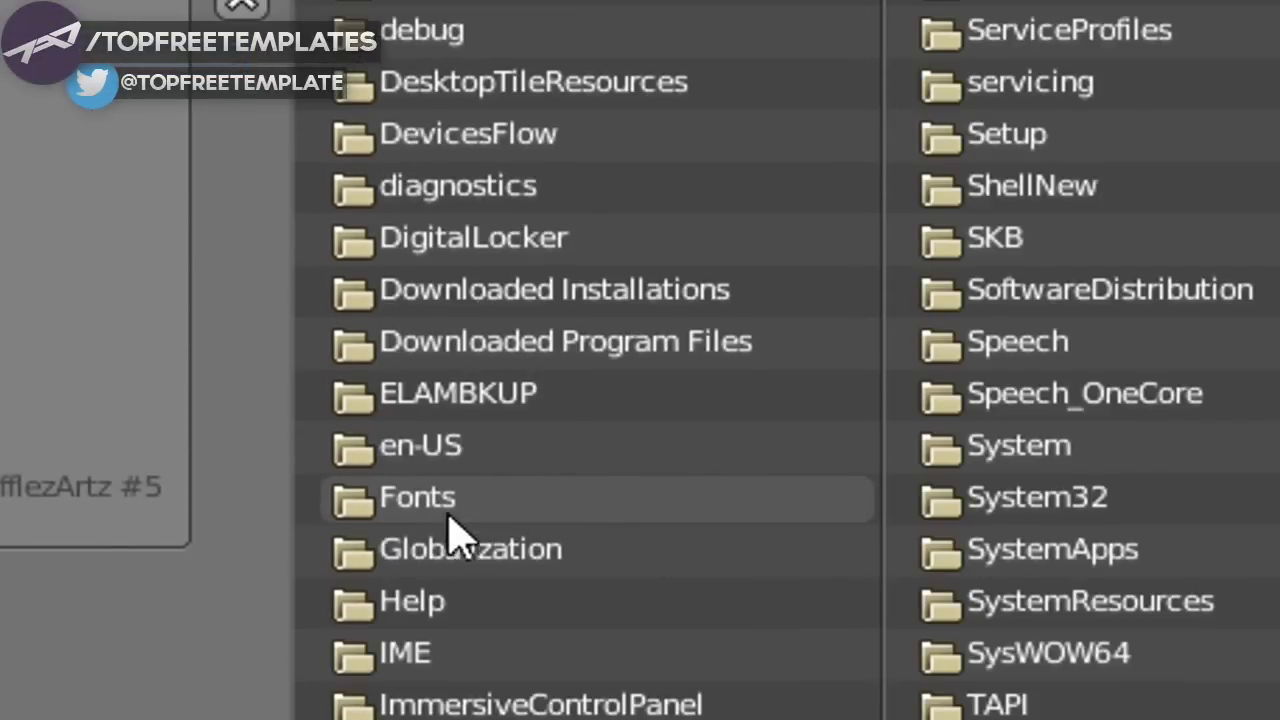
pyautogui.click(540, 519)
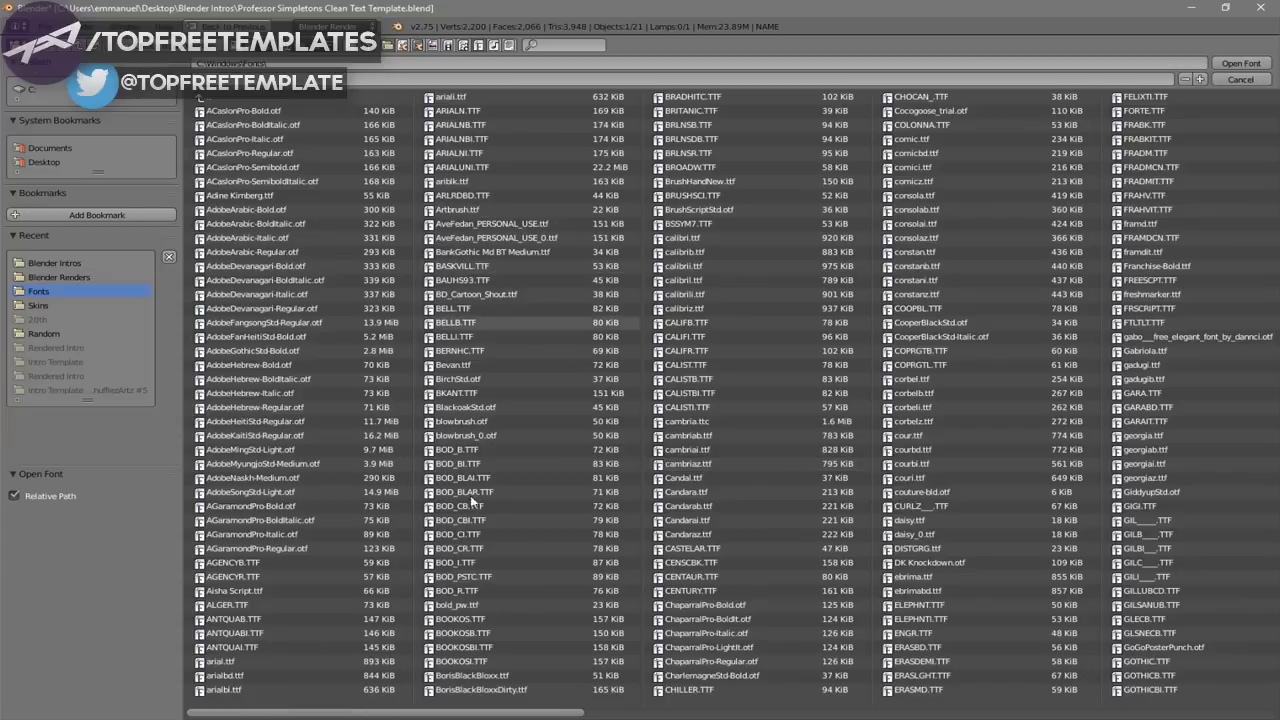
pyautogui.moveTo(423, 714); pyautogui.dragTo(1013, 714)
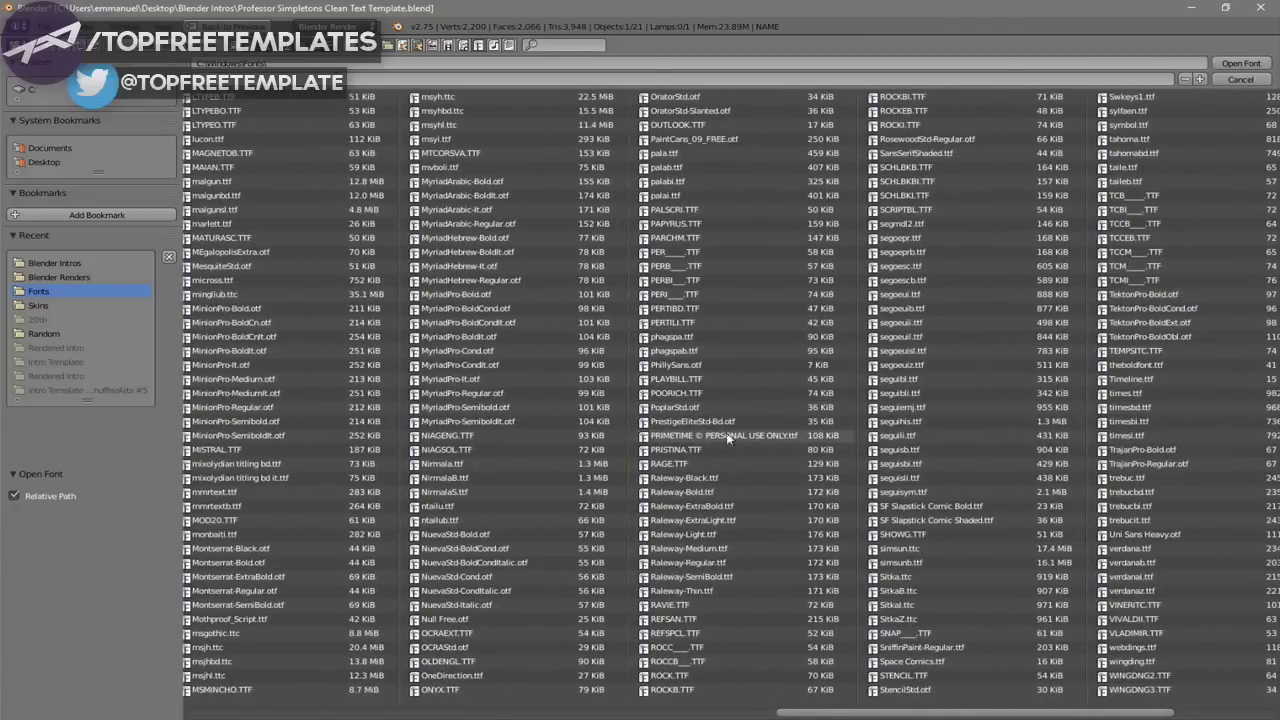
pyautogui.click(681, 437)
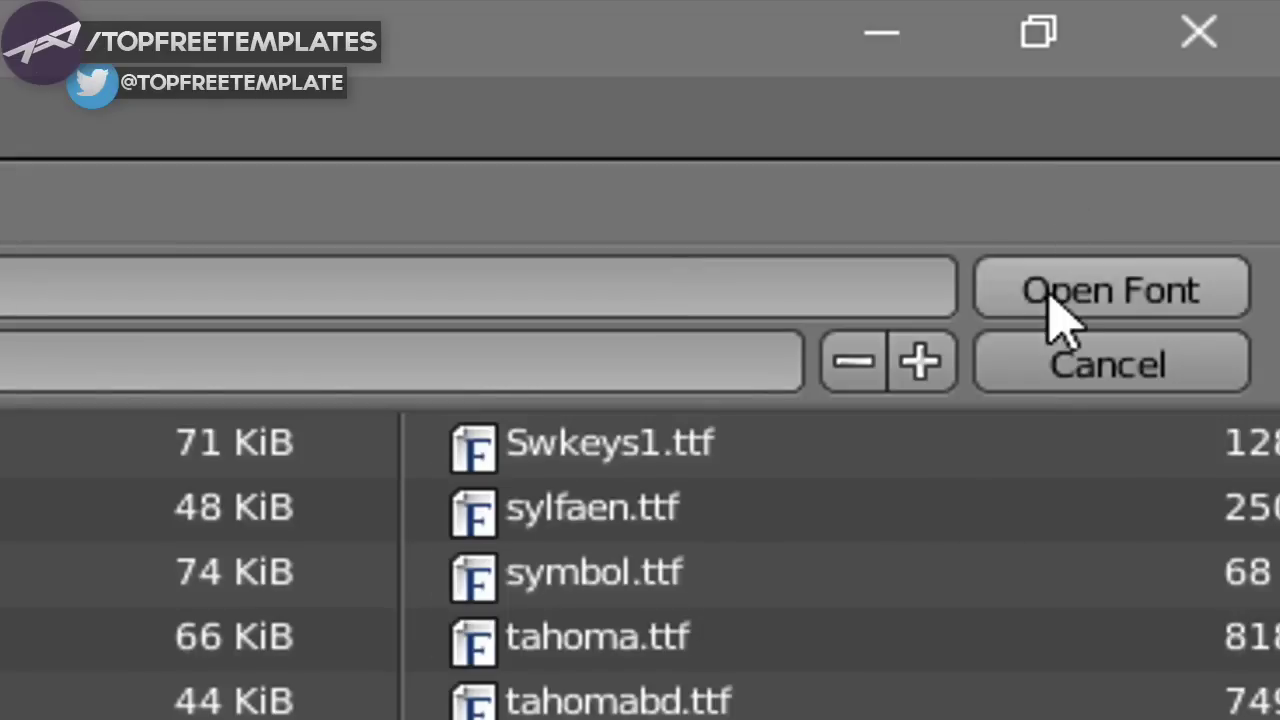
pyautogui.click(1228, 65)
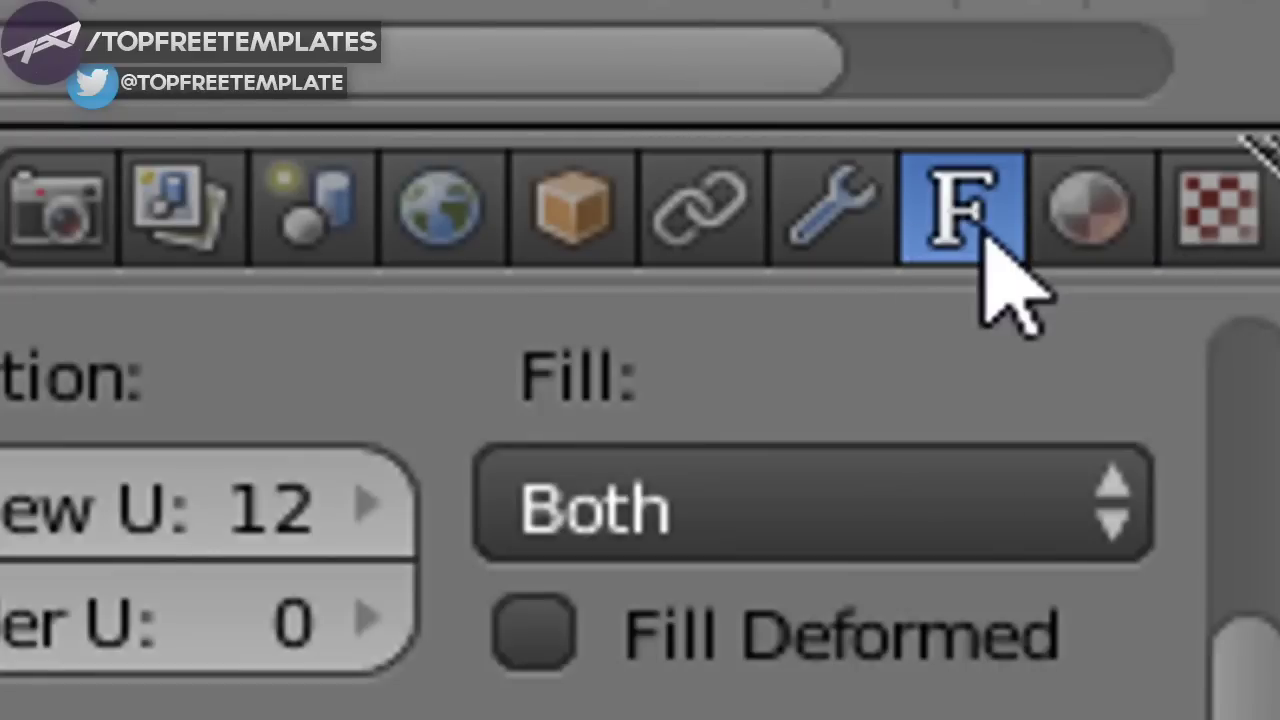
# Set the text material's diffuse colour to red (R 1.000, G 0.007, B 0.011)
pyautogui.click(1070, 215)
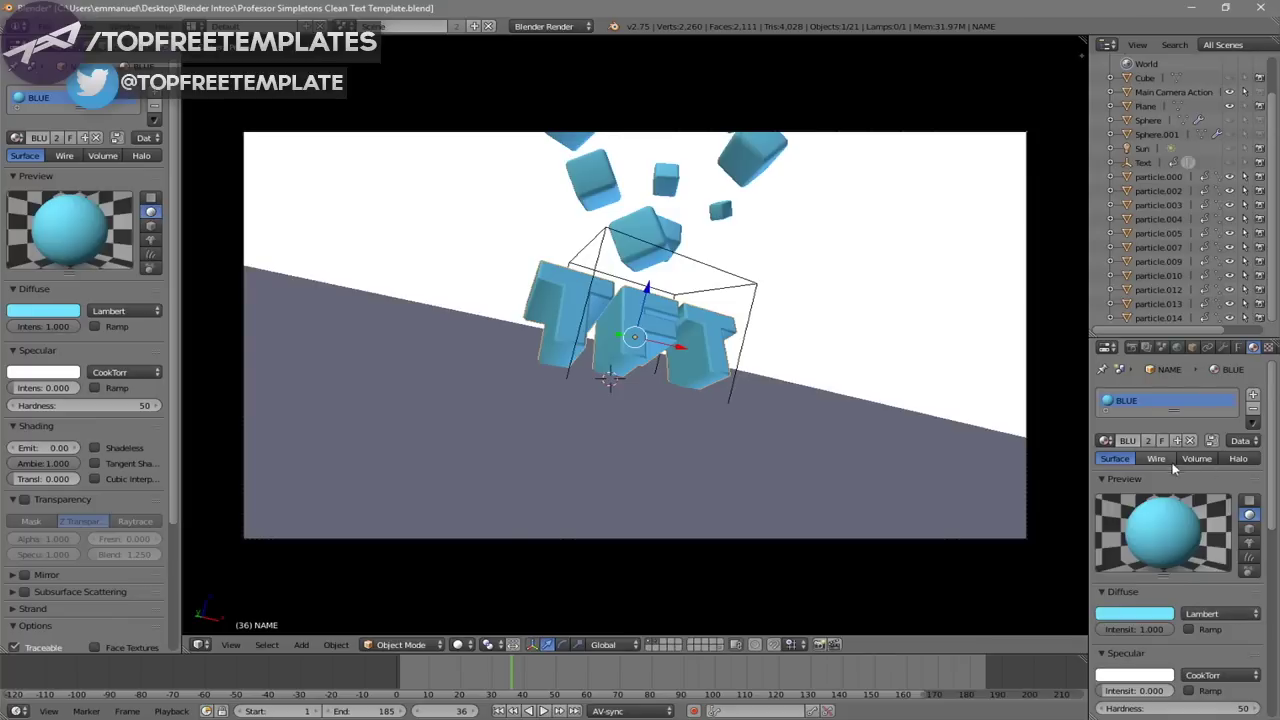
pyautogui.scroll(-2, 1170, 468)
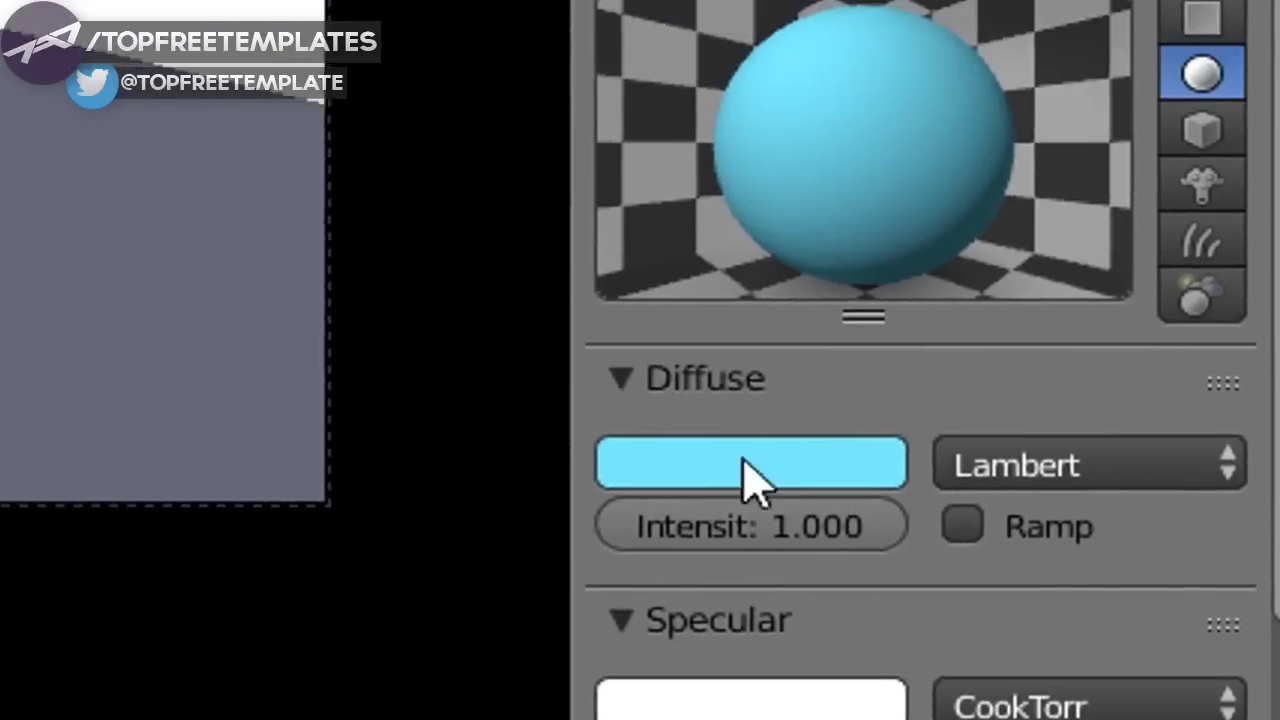
pyautogui.click(680, 385)
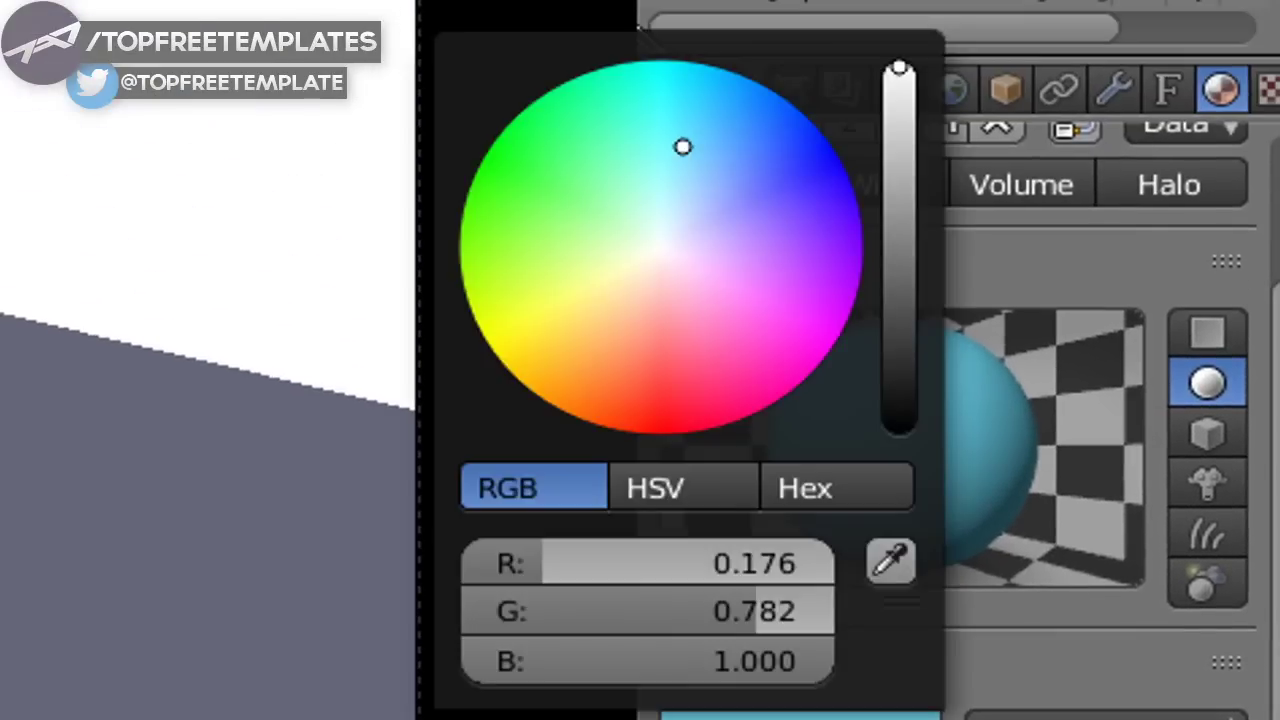
pyautogui.moveTo(1103, 363); pyautogui.dragTo(1095, 441)
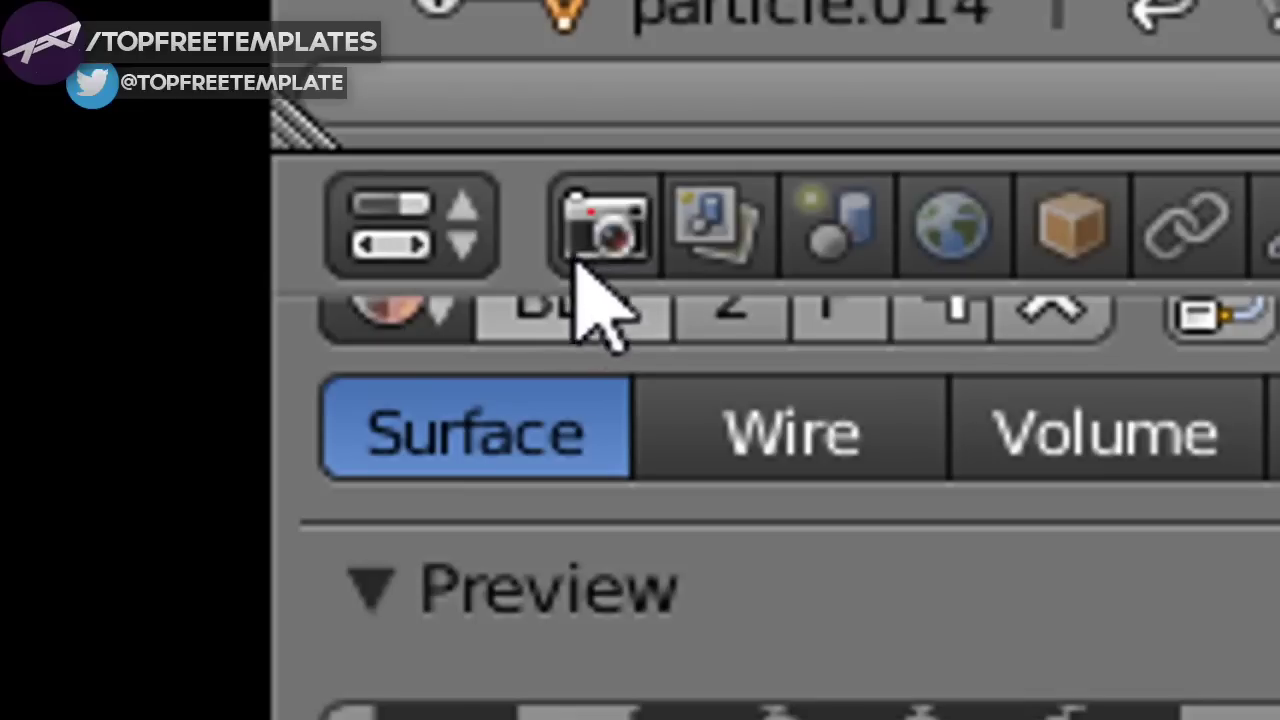
# Set the render output path to Desktop > Blender Renders with file name BLENDER INTRO
pyautogui.click(608, 245)
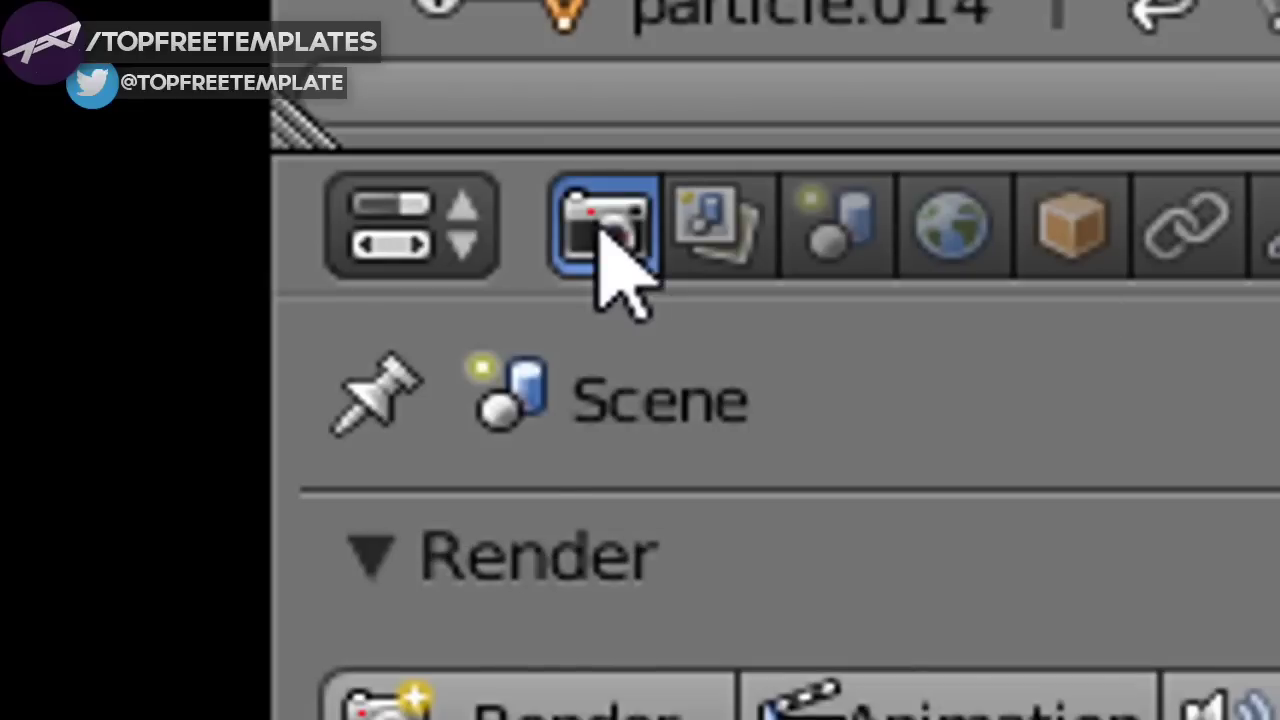
pyautogui.scroll(-5, 829, 343)
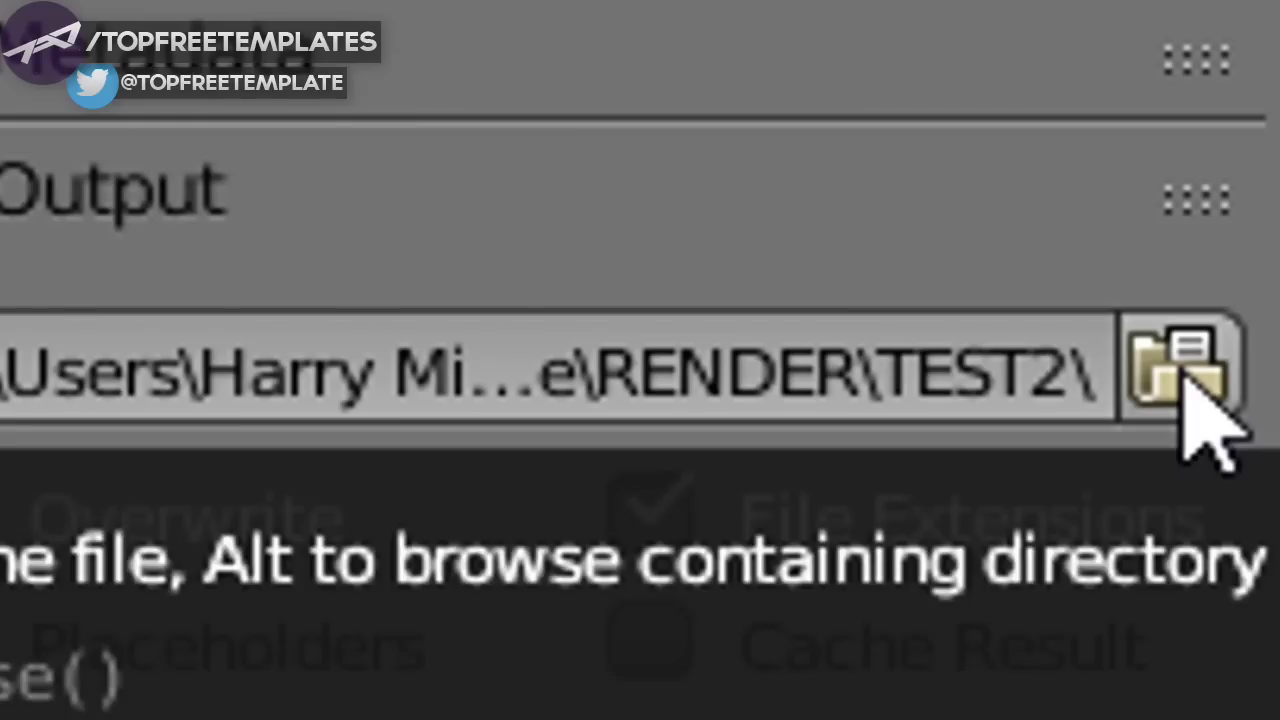
pyautogui.click(1252, 607)
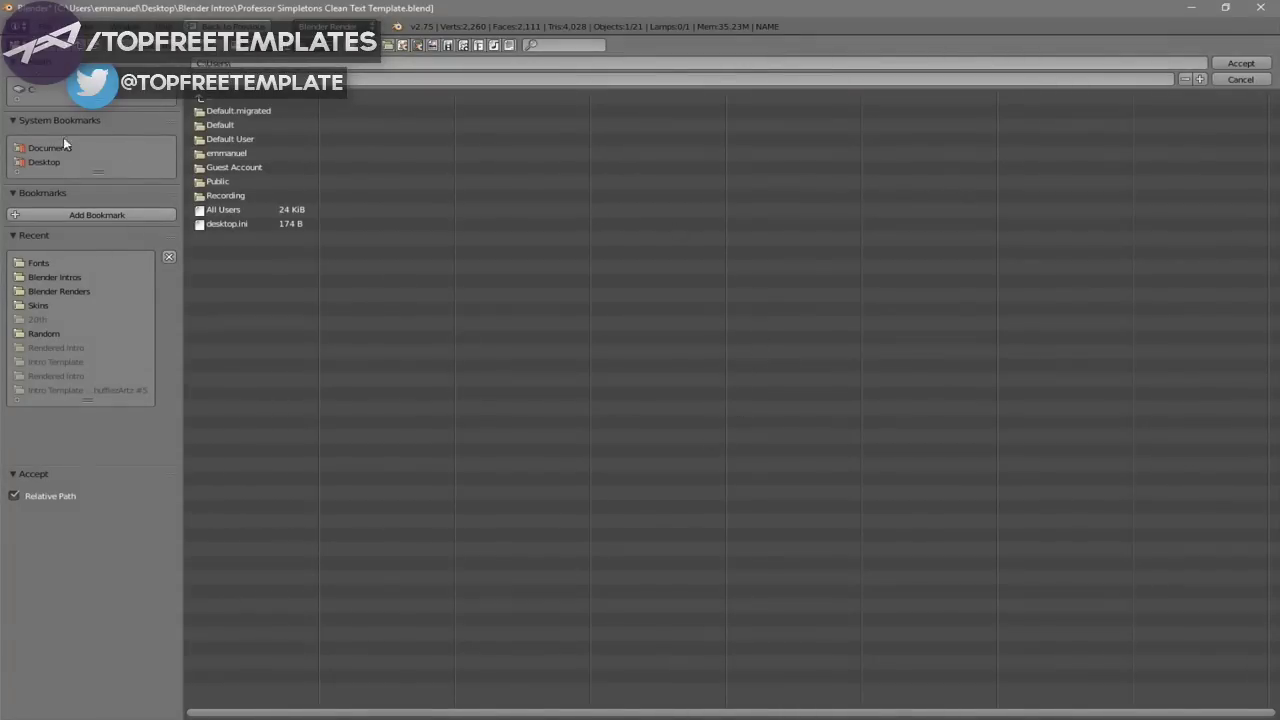
pyautogui.click(42, 162)
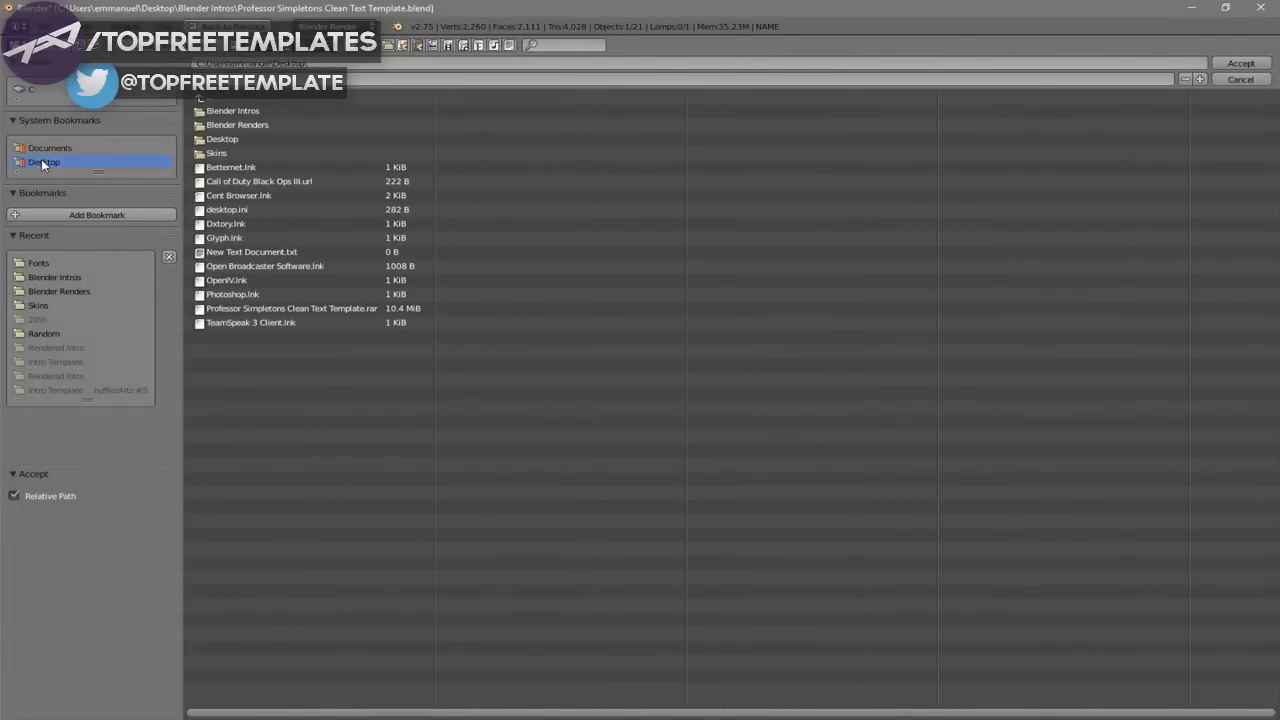
pyautogui.click(228, 125)
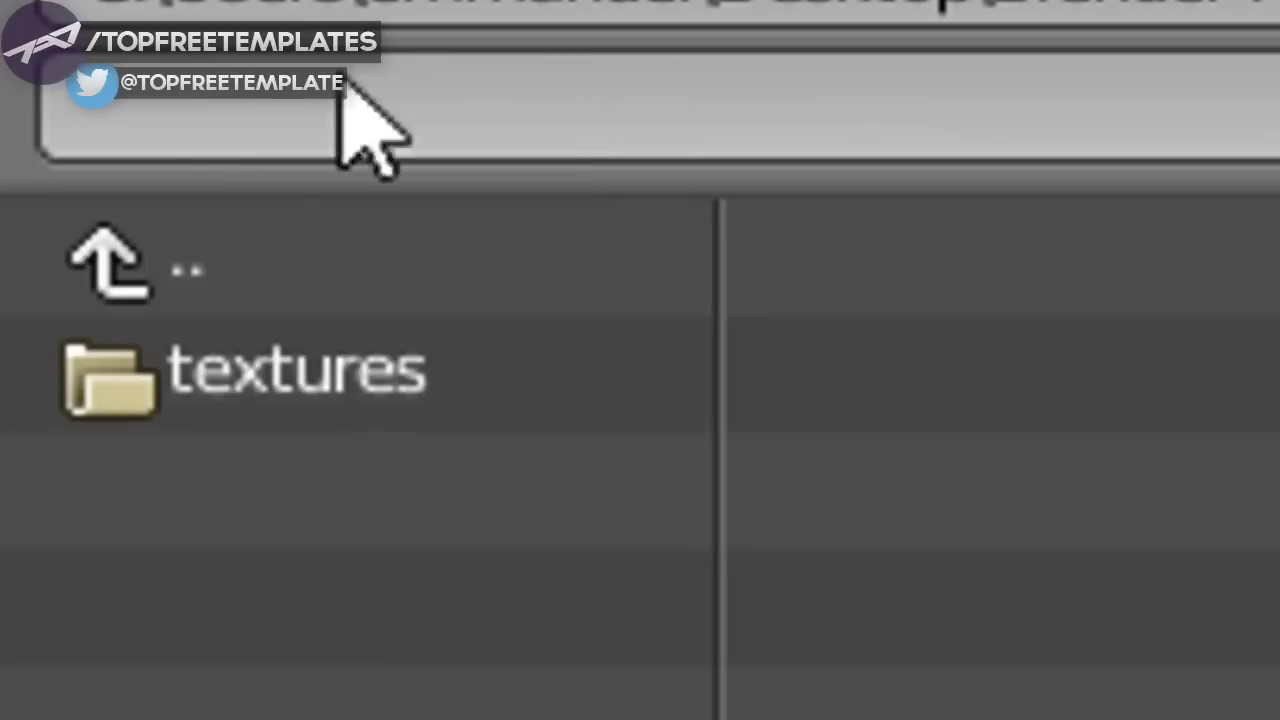
pyautogui.click(216, 80)
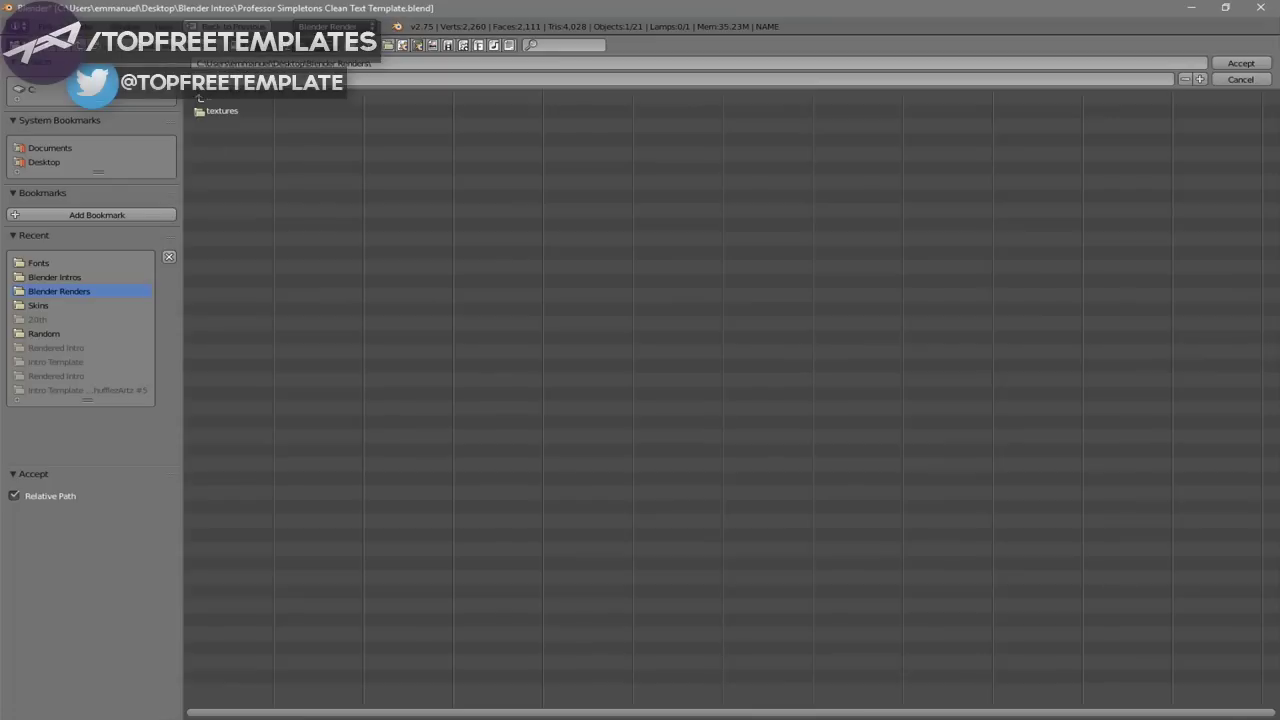
pyautogui.write('BLENDER INTRO')
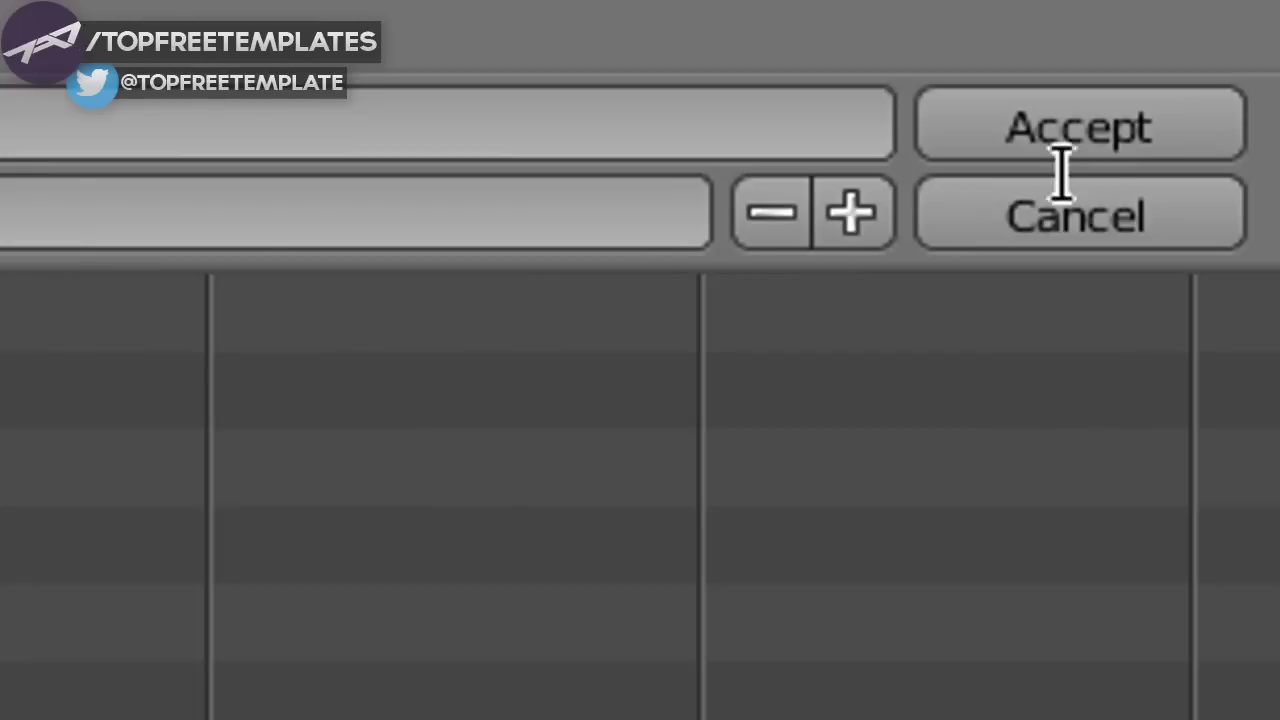
pyautogui.click(1248, 64)
pyautogui.scroll(-5, 1192, 488)
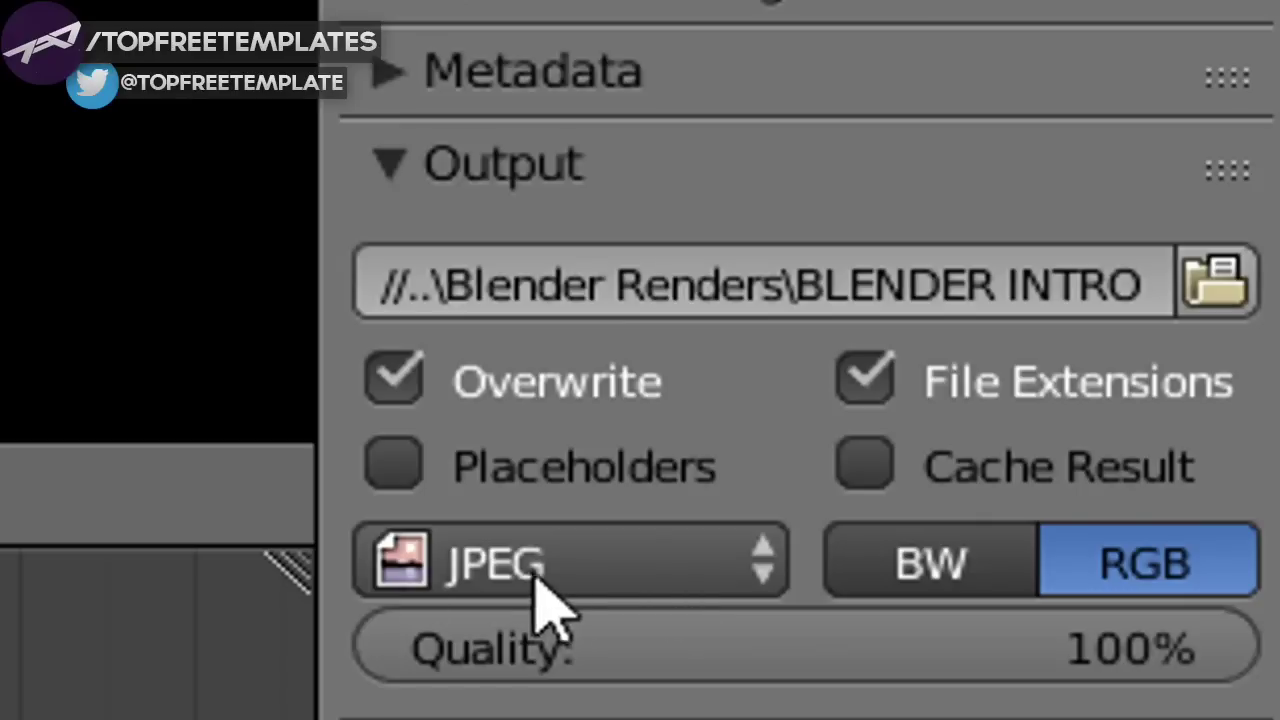
# Set the output file format to MPEG video with the MPEG-4 container
pyautogui.click(1144, 655)
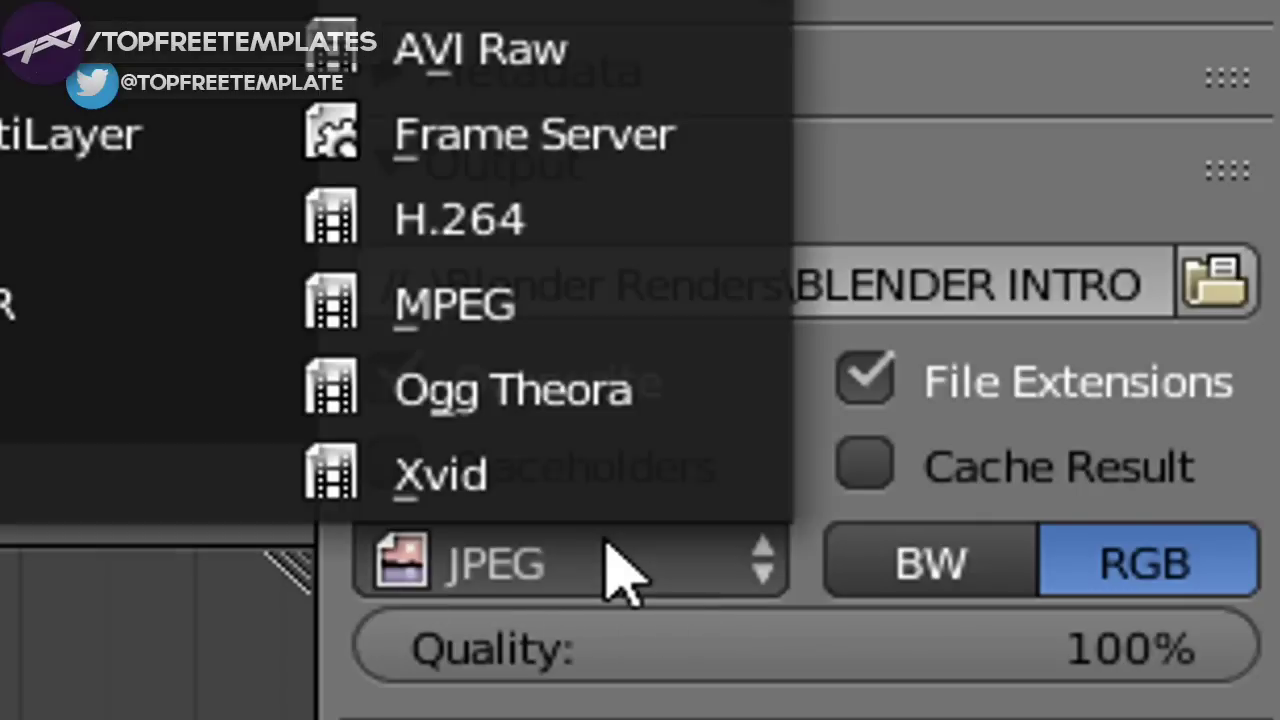
pyautogui.click(455, 305)
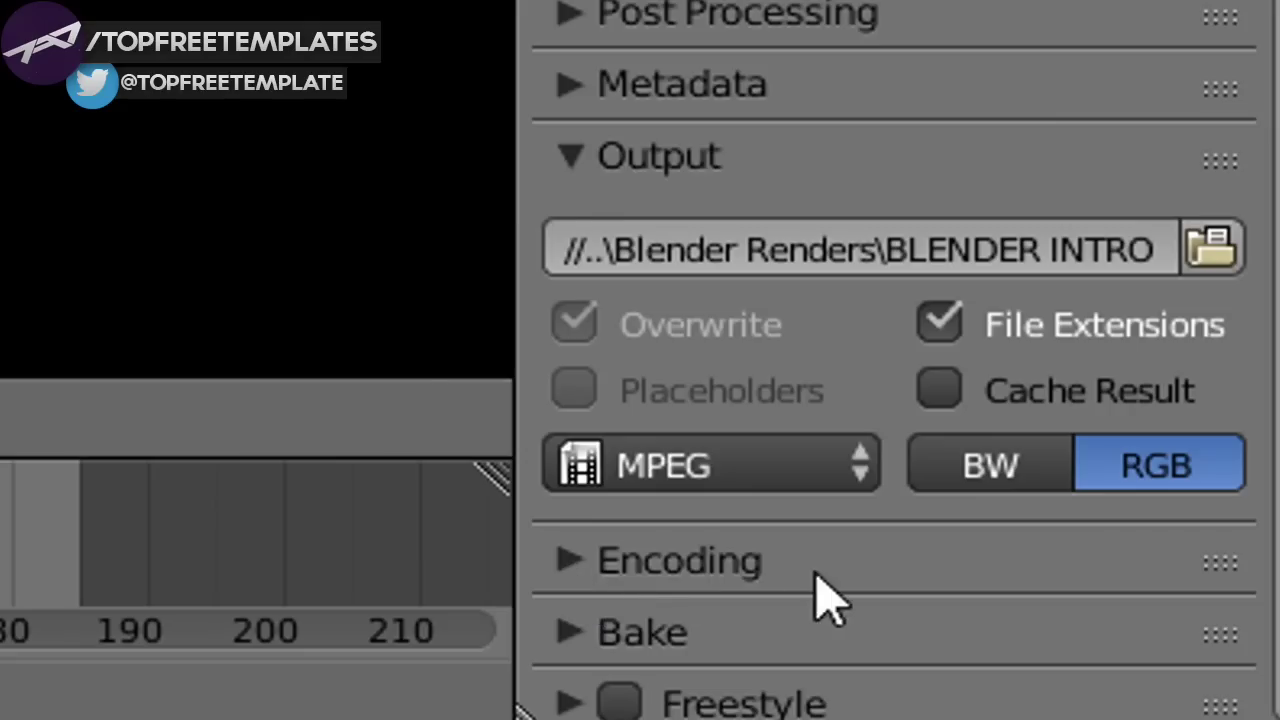
pyautogui.click(1102, 679)
pyautogui.scroll(-3, 585, 590)
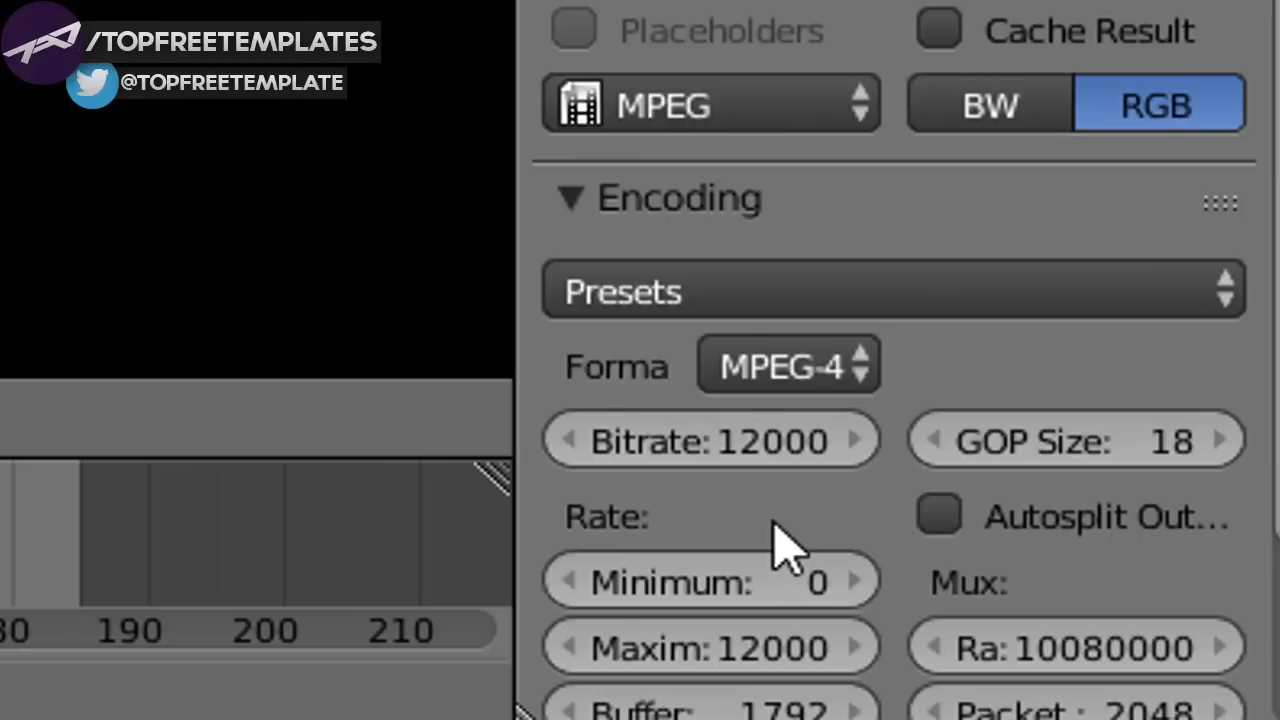
pyautogui.click(808, 378)
pyautogui.click(900, 200)
# Keep MP3 audio and render the whole animation
pyautogui.scroll(-6, 943, 352)
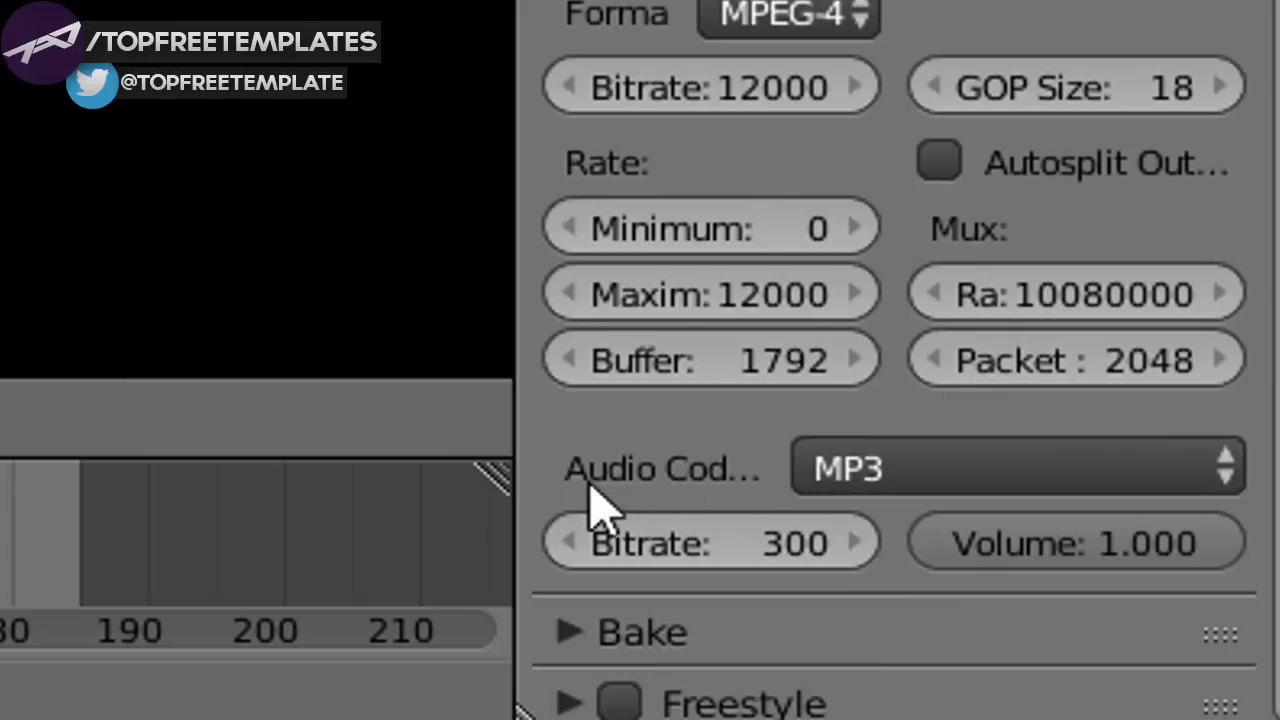
pyautogui.click(920, 486)
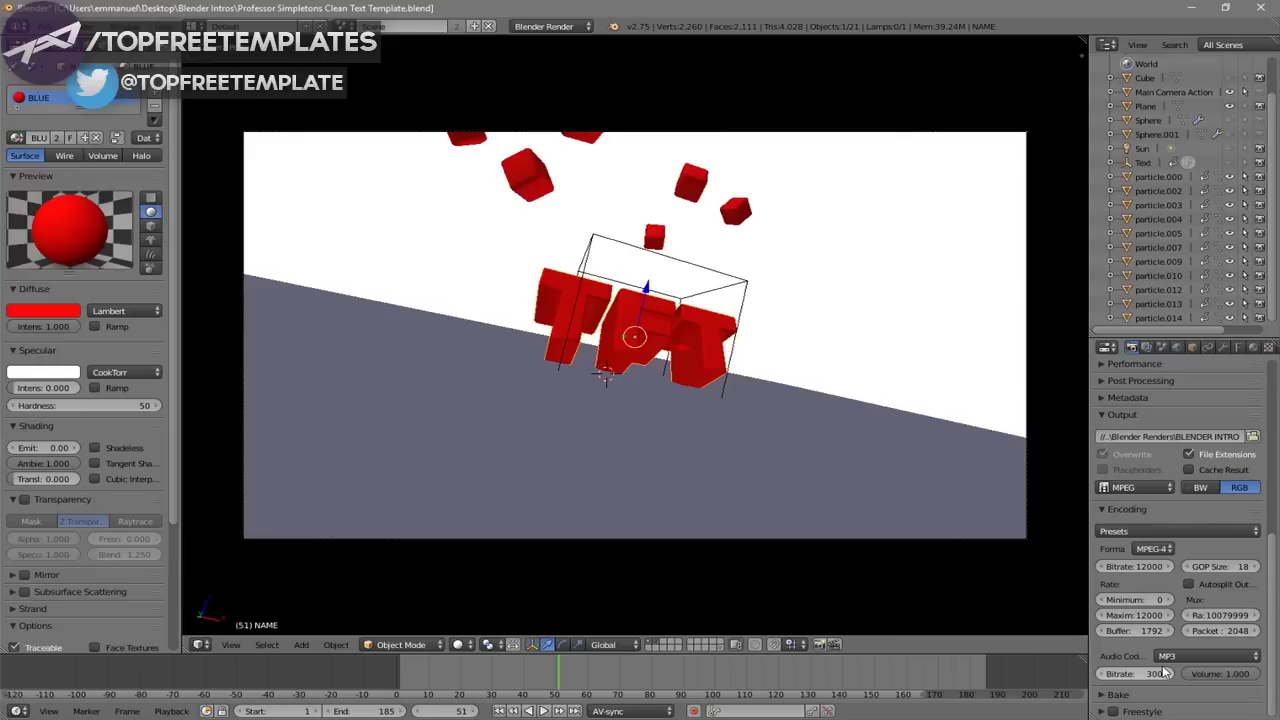
pyautogui.scroll(10, 1150, 655)
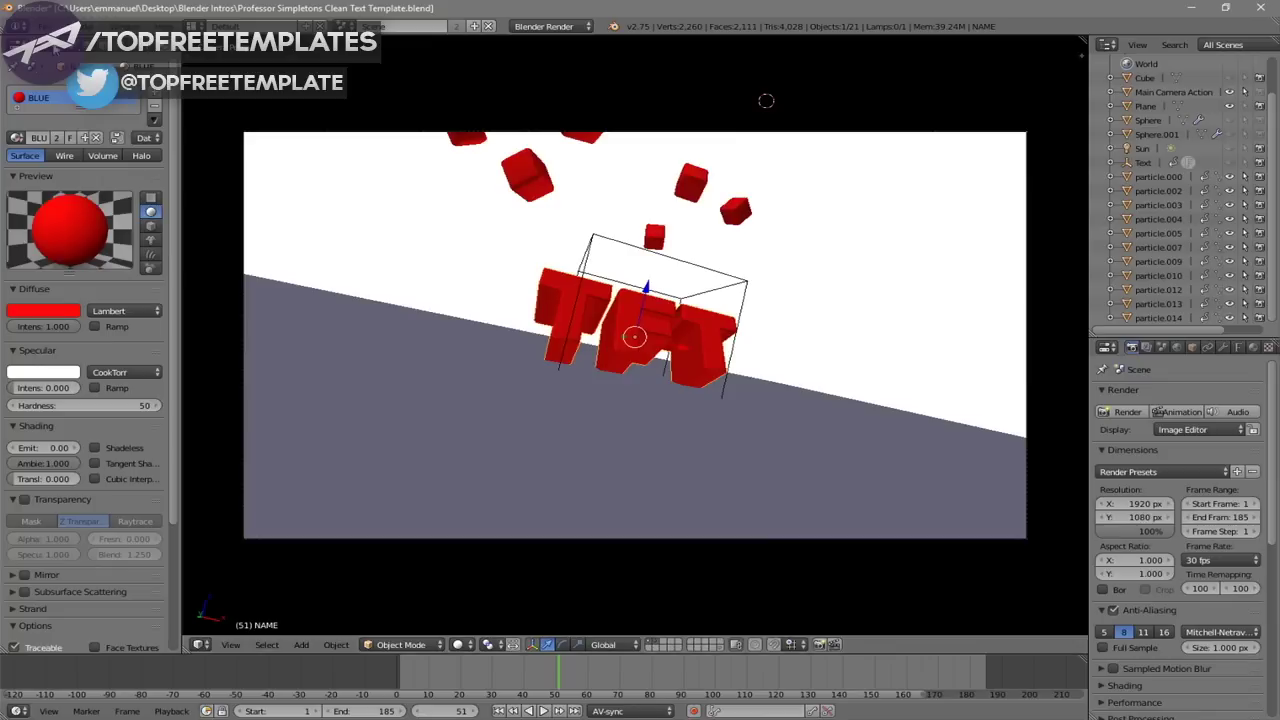
pyautogui.click(75, 22)
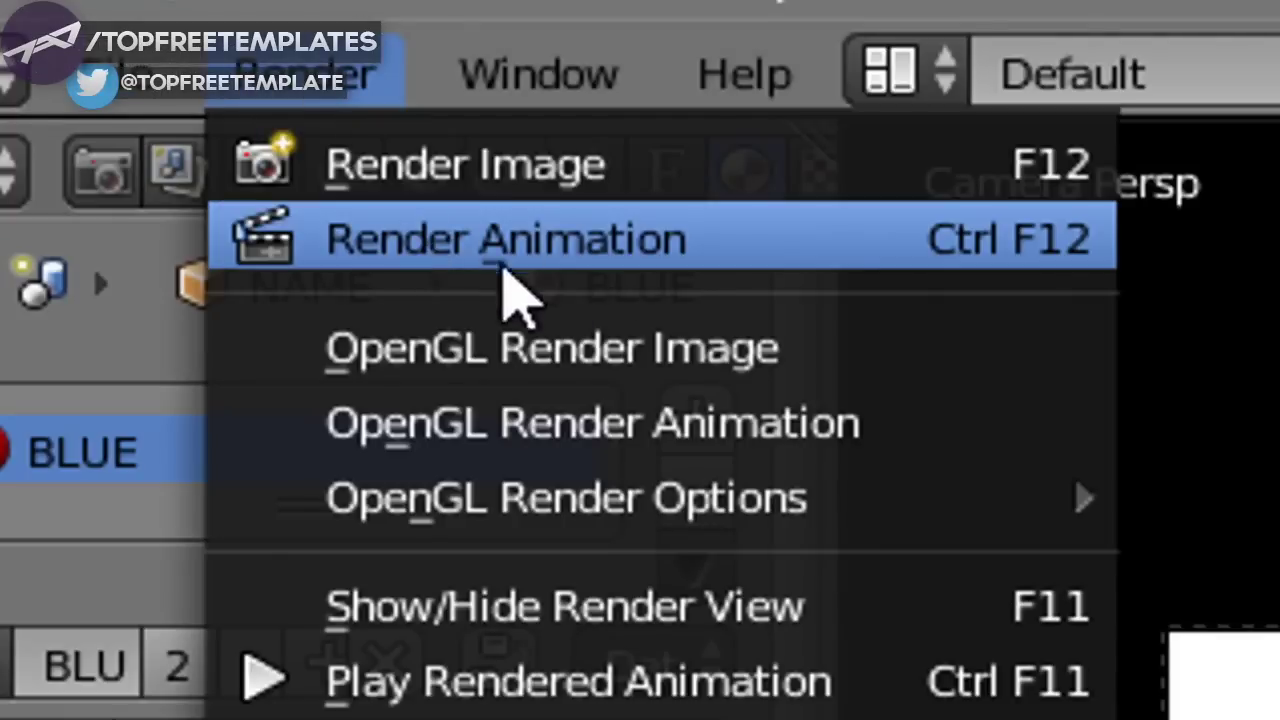
pyautogui.click(440, 245)
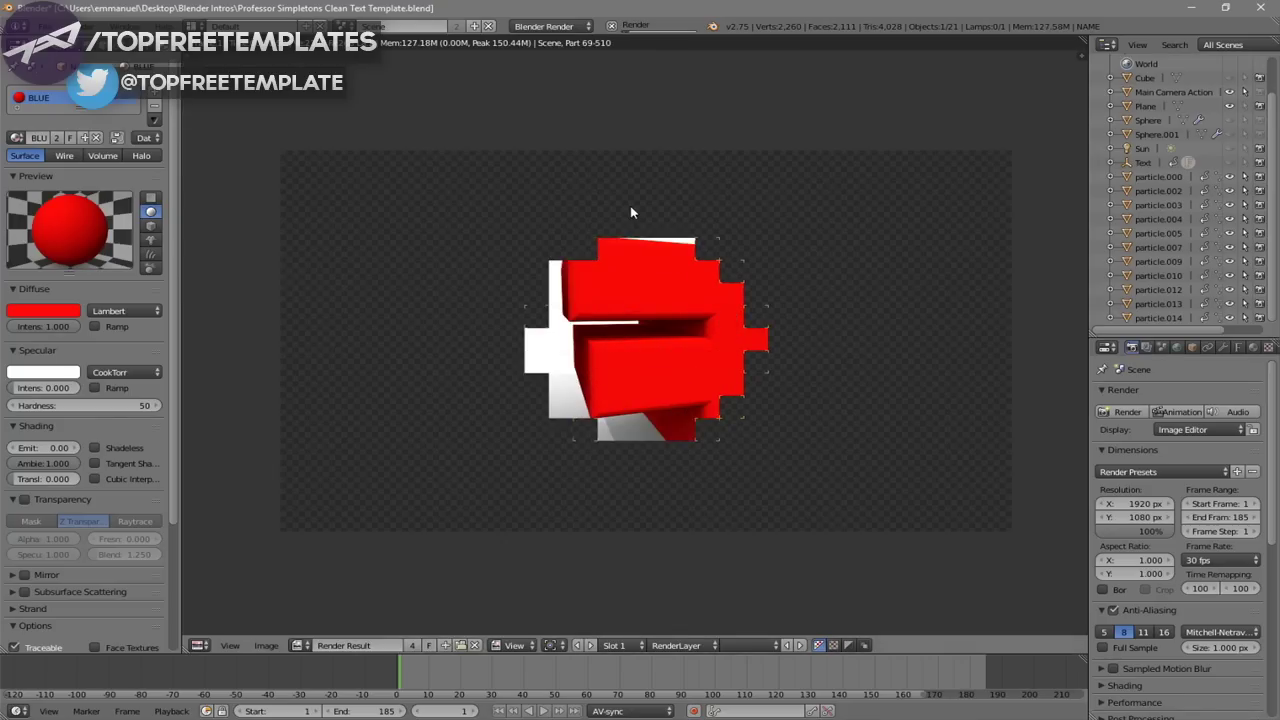